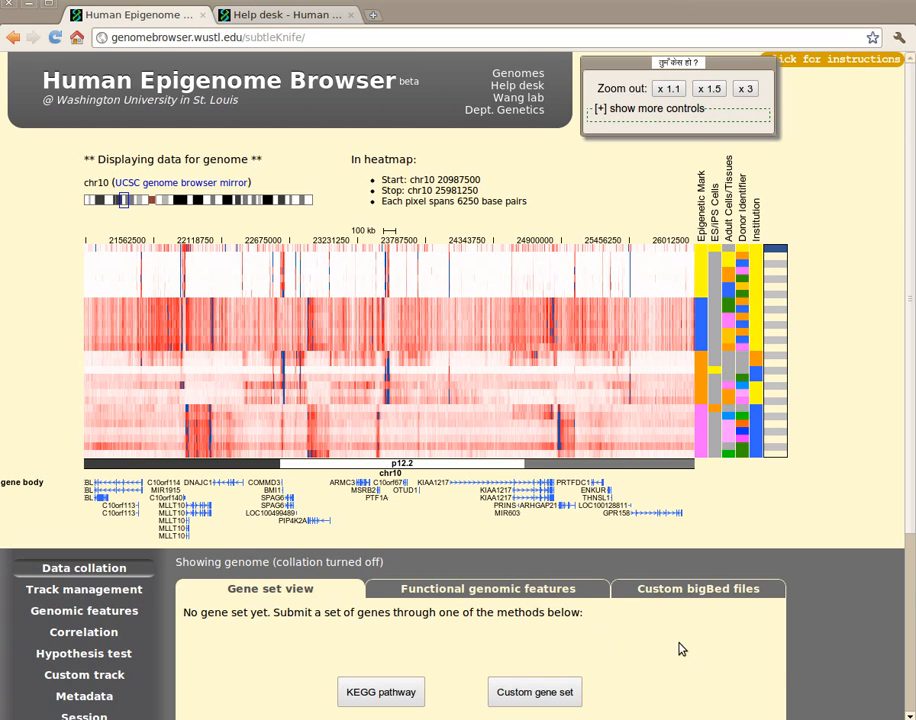
# Open the KEGG pathway submission form for defining a gene set
pyautogui.scroll(-3, 679, 650)
pyautogui.scroll(1, 679, 650)
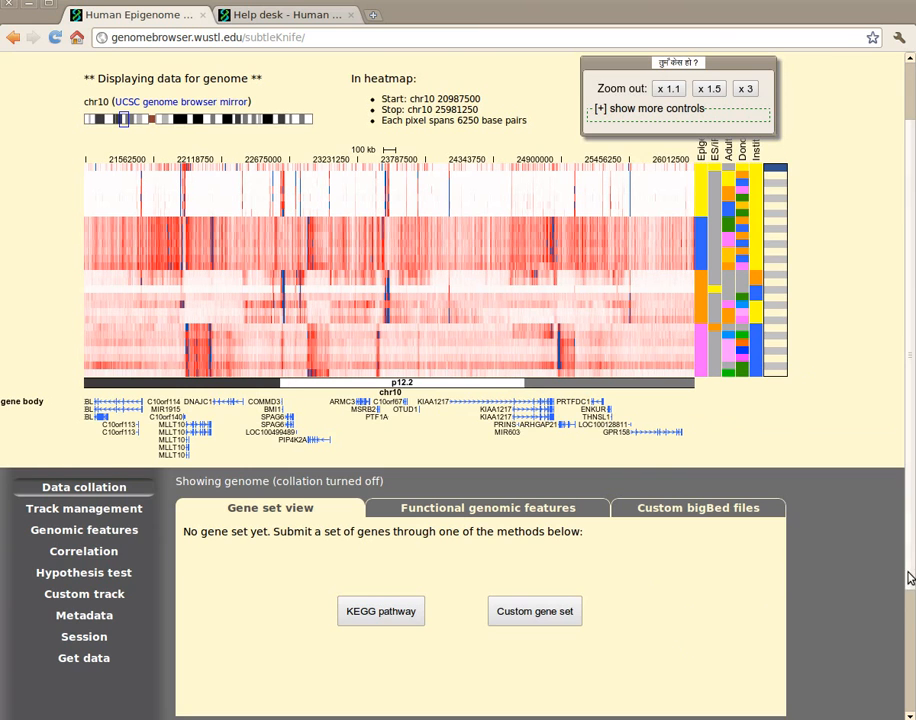
pyautogui.scroll(-1, 908, 595)
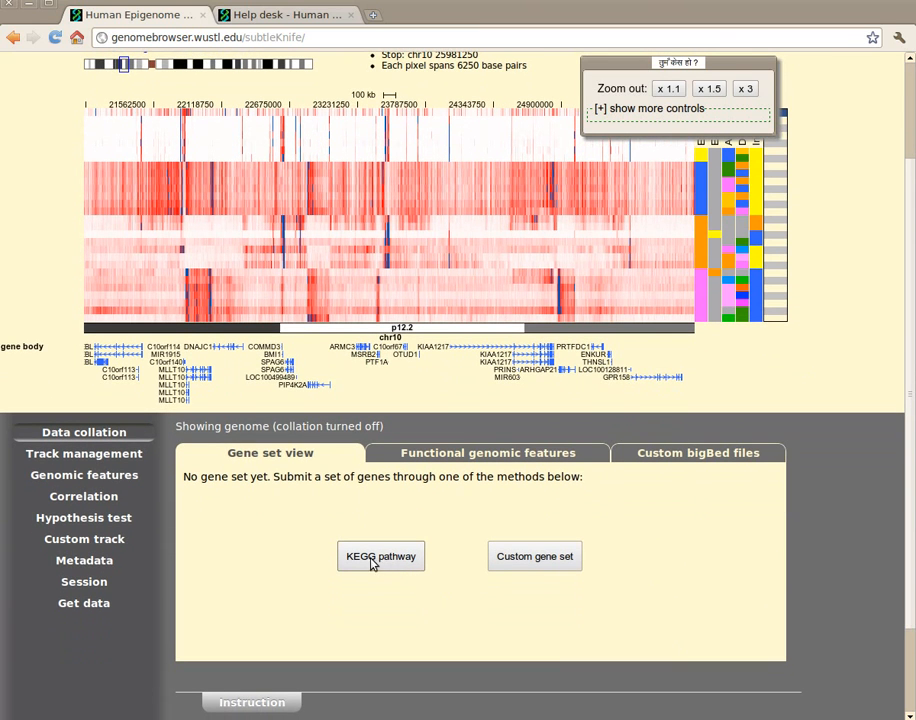
pyautogui.click(405, 564)
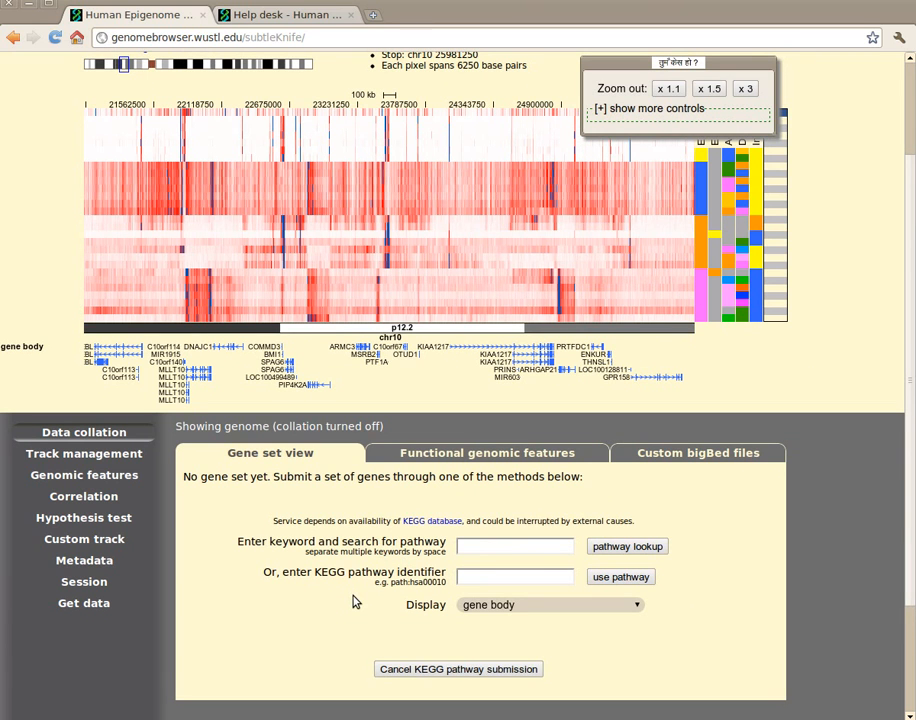
pyautogui.scroll(-2, 355, 585)
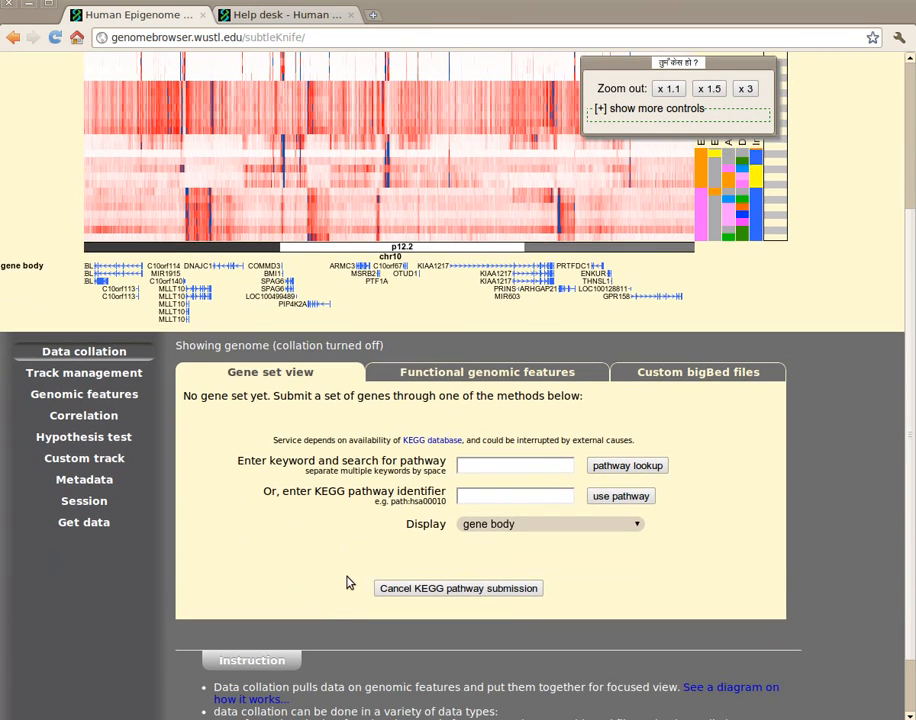
pyautogui.scroll(1, 355, 582)
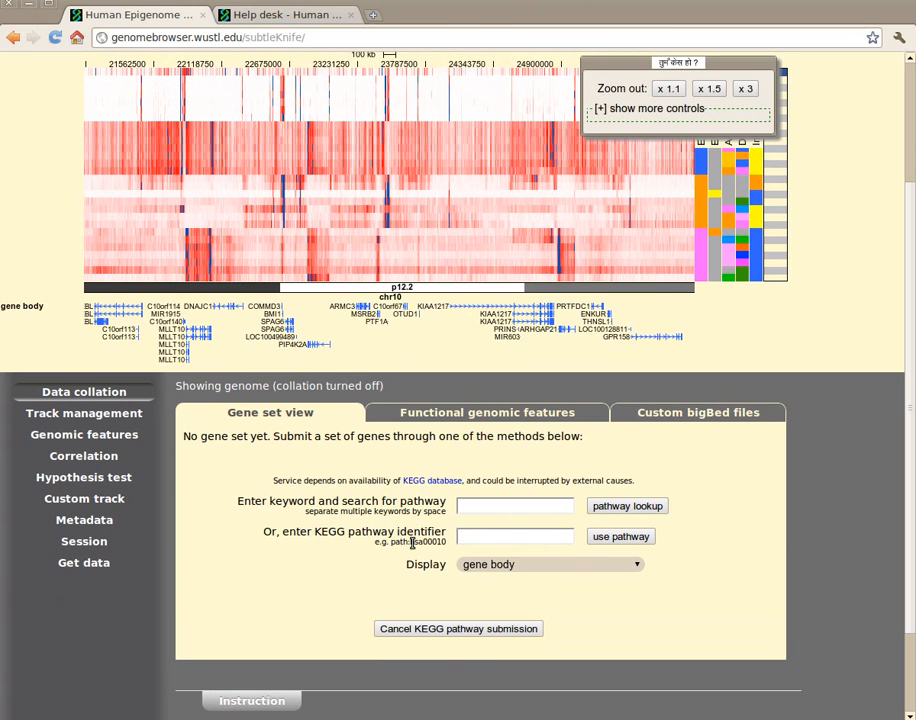
# Enter path:hsa00010 as the KEGG pathway identifier and look up pathways with the keyword "glyco"
pyautogui.click(536, 538)
pyautogui.write('path:hsa00010')
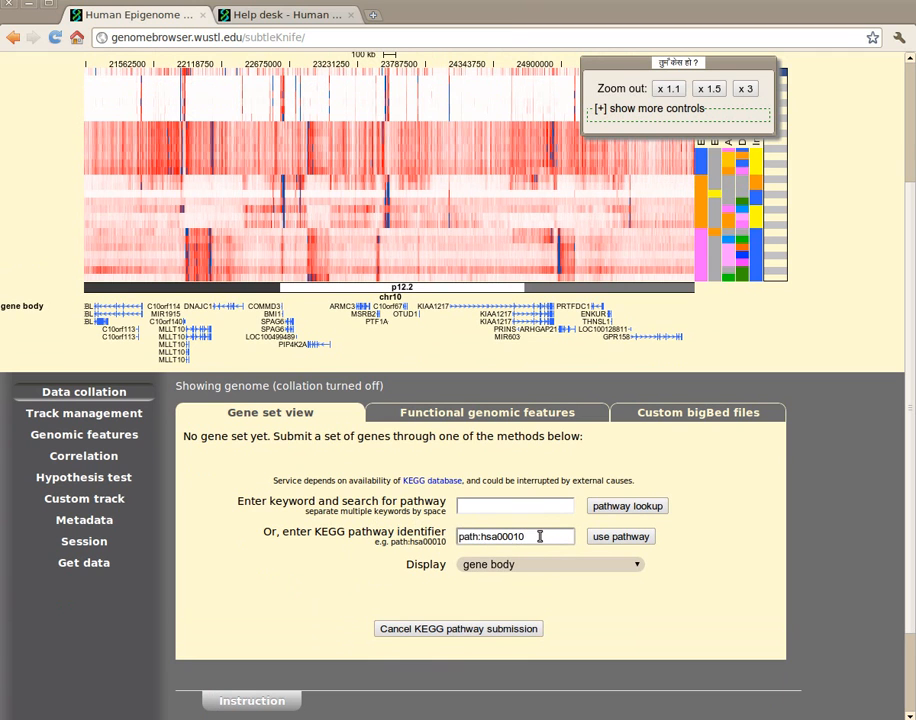
pyautogui.click(487, 507)
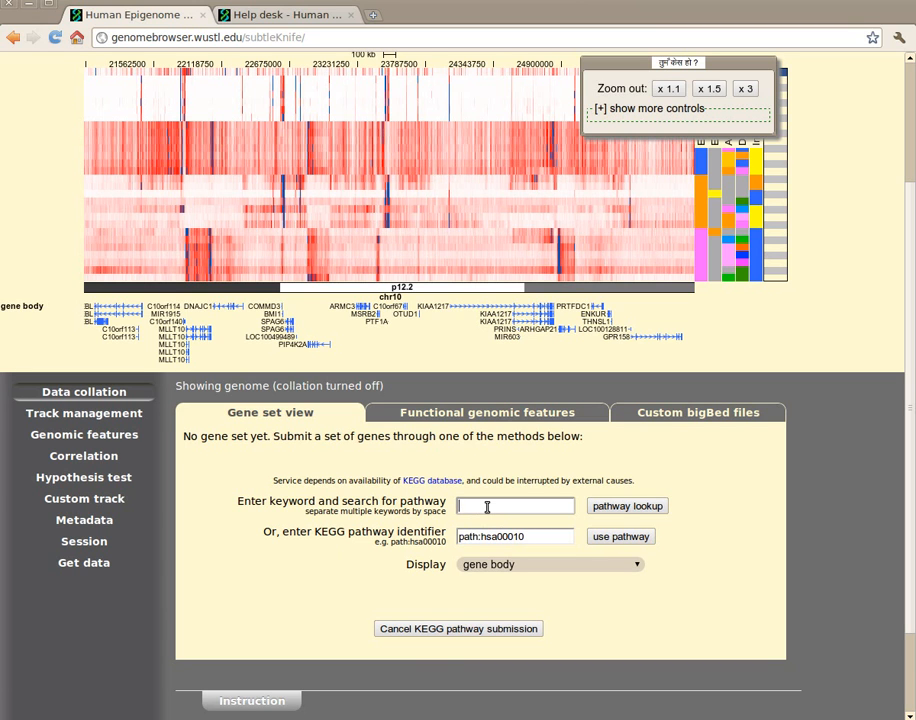
pyautogui.write('glyco')
pyautogui.click(651, 508)
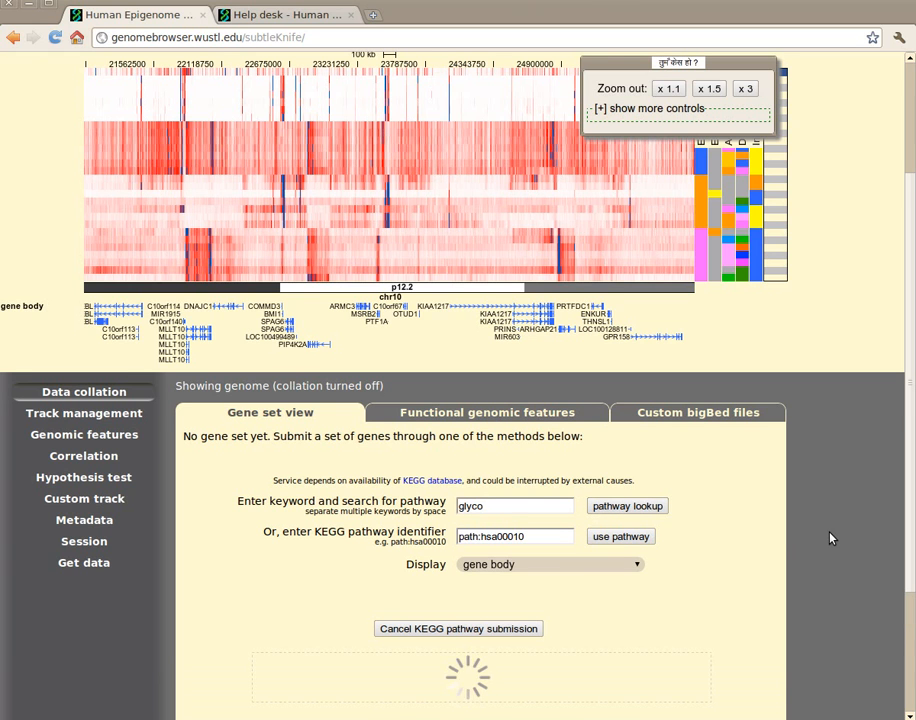
# Collate the track data on the Glycolysis / Gluconeogenesis pathway, path:hsa00010, from the lookup results
pyautogui.scroll(-1, 829, 538)
pyautogui.scroll(-3, 829, 538)
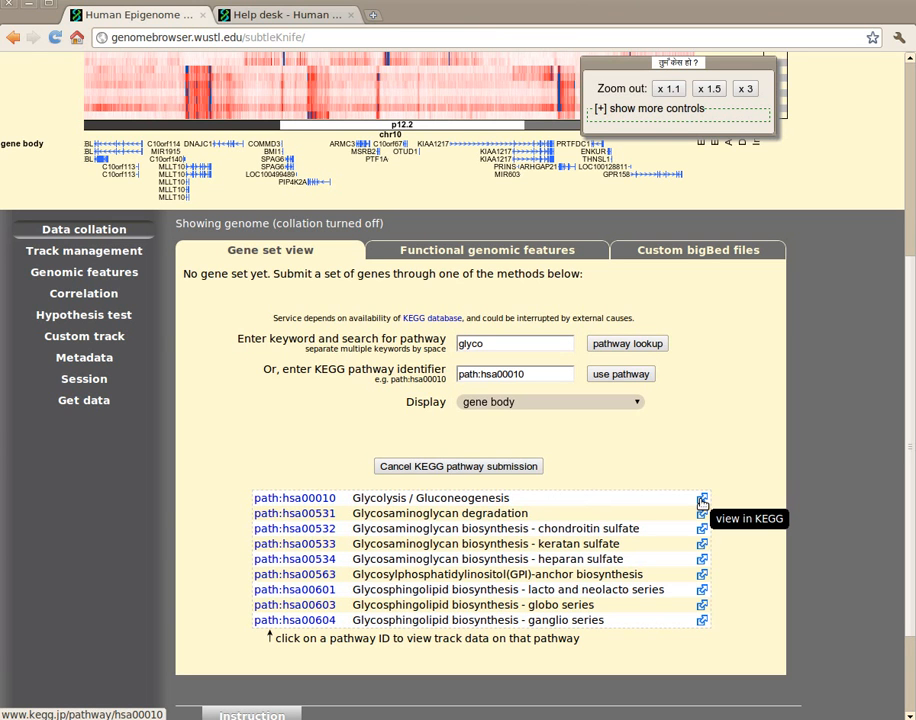
pyautogui.click(287, 499)
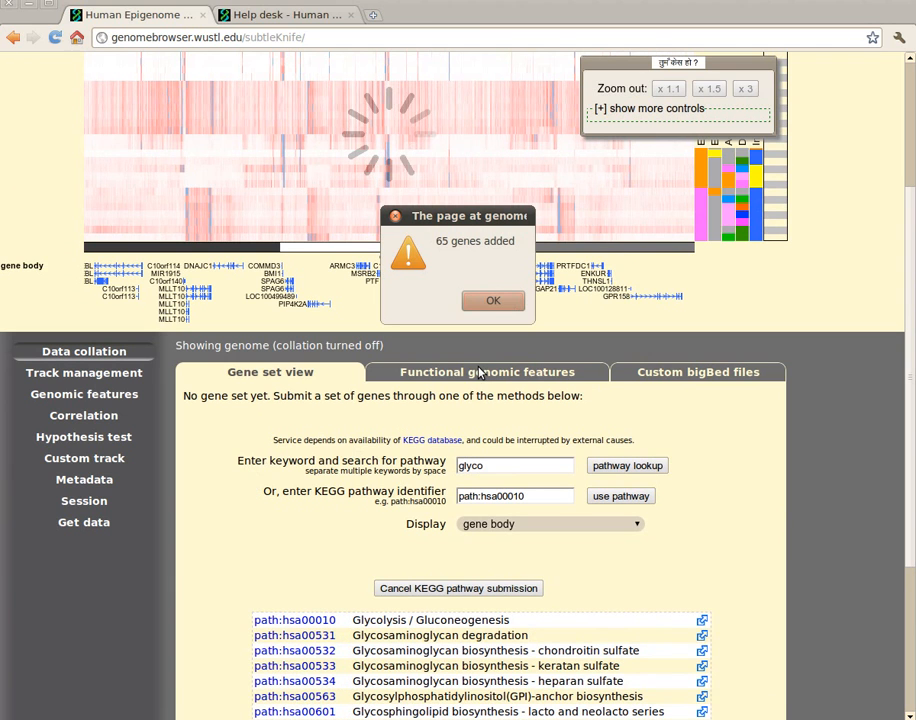
pyautogui.press('Return')
pyautogui.scroll(3, 785, 518)
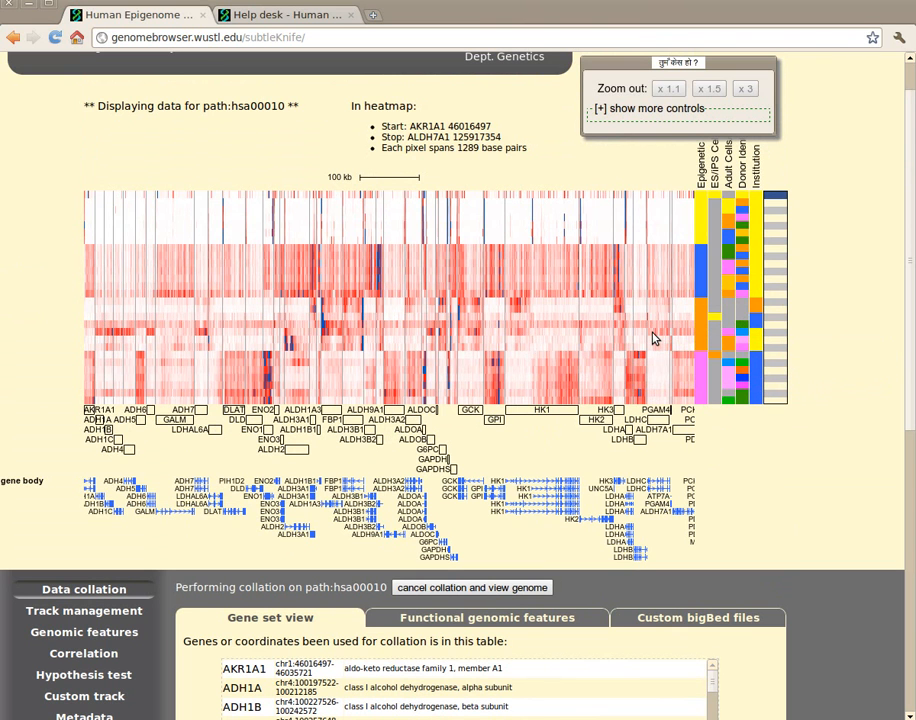
# Browse the collated heatmap across the pathway genes and zoom in on the stretch from GALM to ALDH2
pyautogui.moveTo(652, 339); pyautogui.dragTo(199, 307)
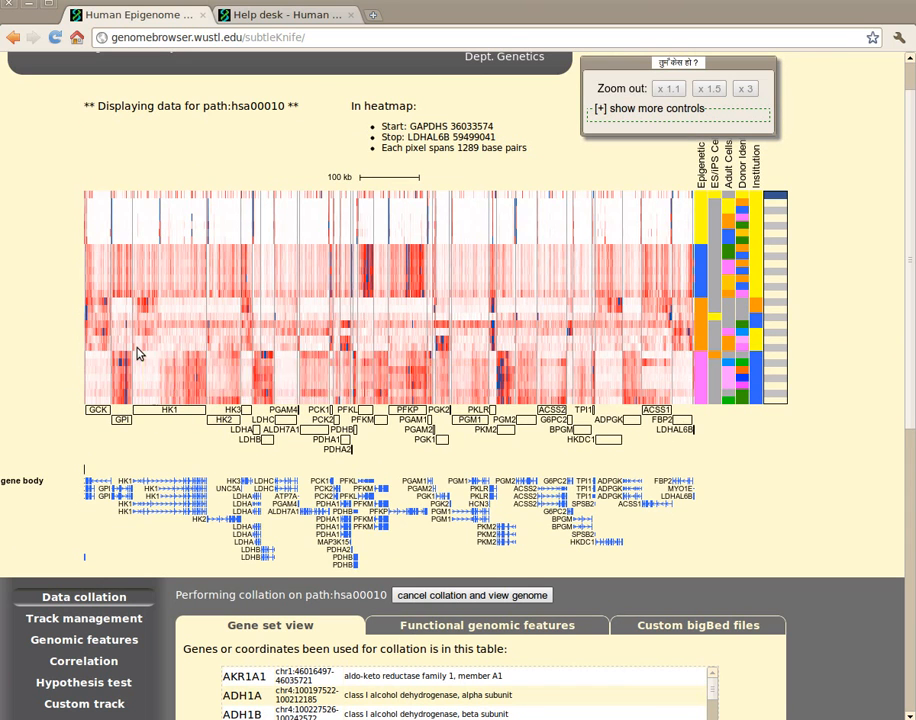
pyautogui.moveTo(139, 352); pyautogui.dragTo(537, 343)
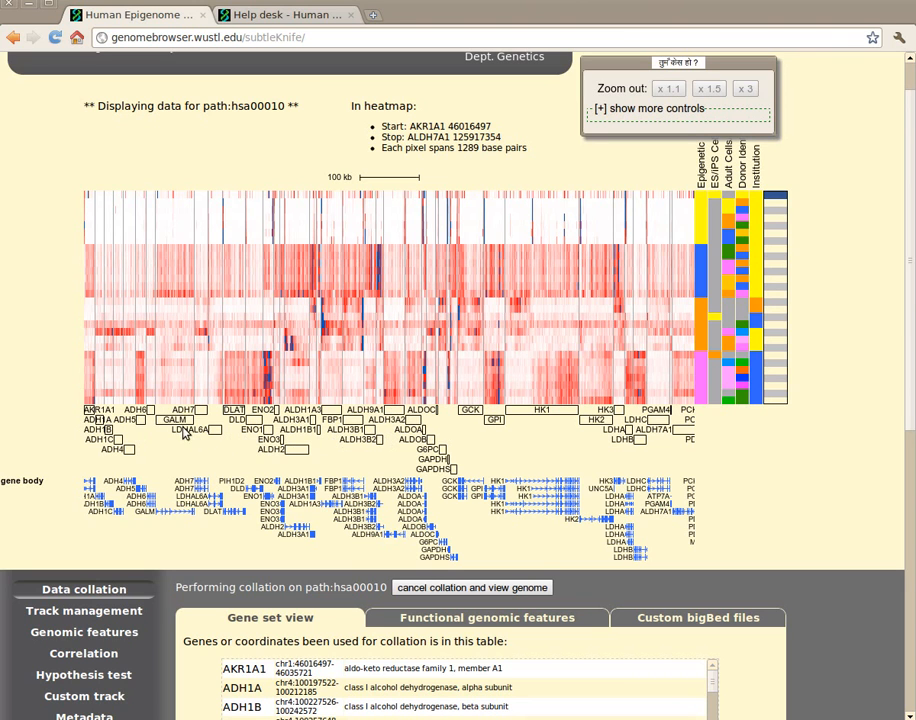
pyautogui.moveTo(190, 426); pyautogui.dragTo(296, 438)
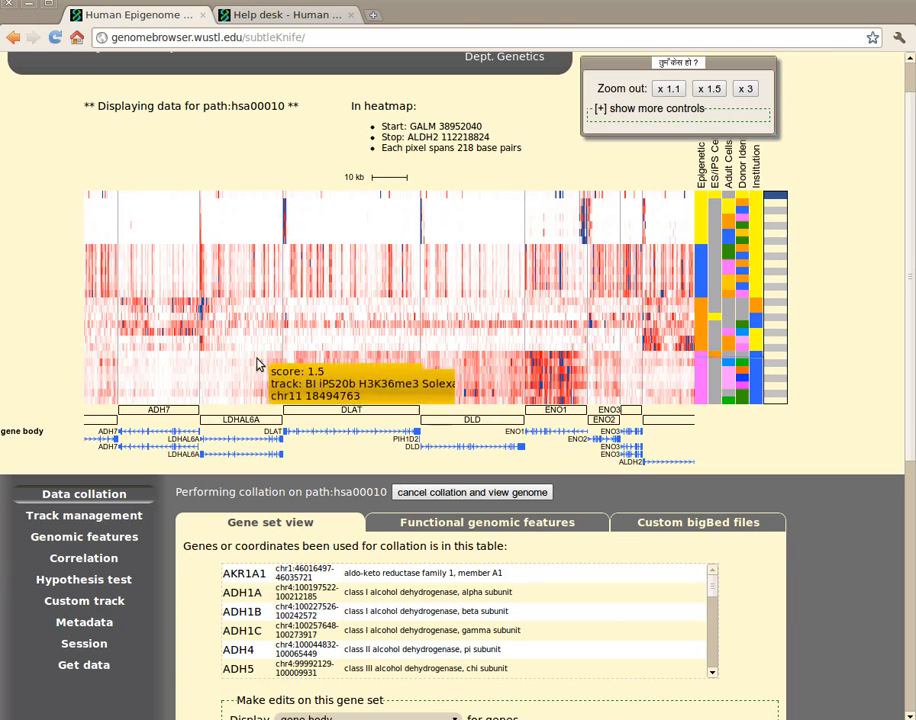
pyautogui.moveTo(160, 325); pyautogui.dragTo(506, 325)
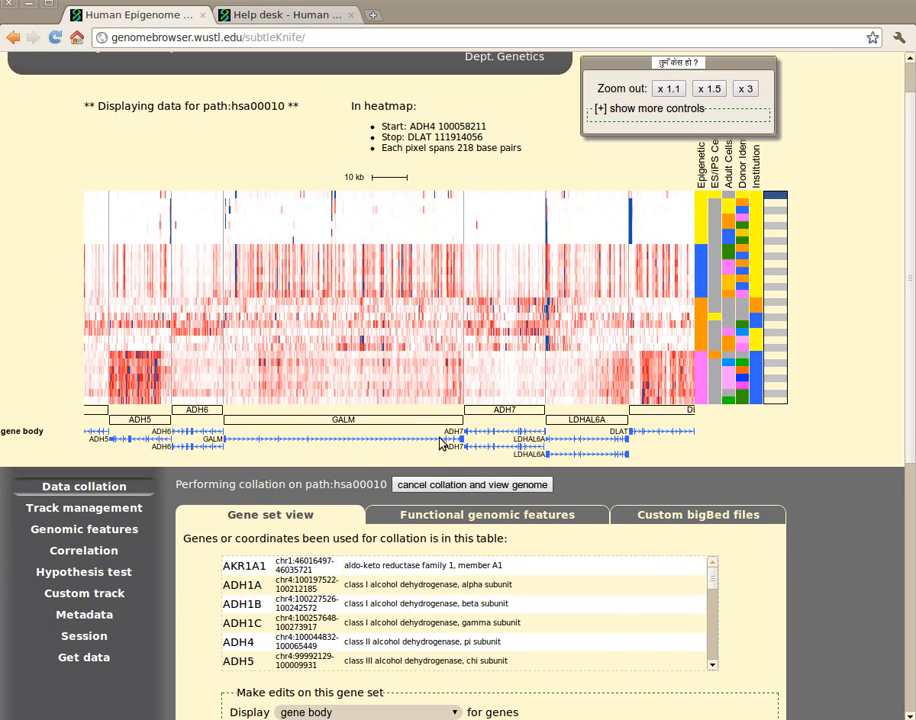
pyautogui.moveTo(416, 384)
# Examine the names, coordinates and descriptions of the genes in the collation table
pyautogui.scroll(-3, 876, 550)
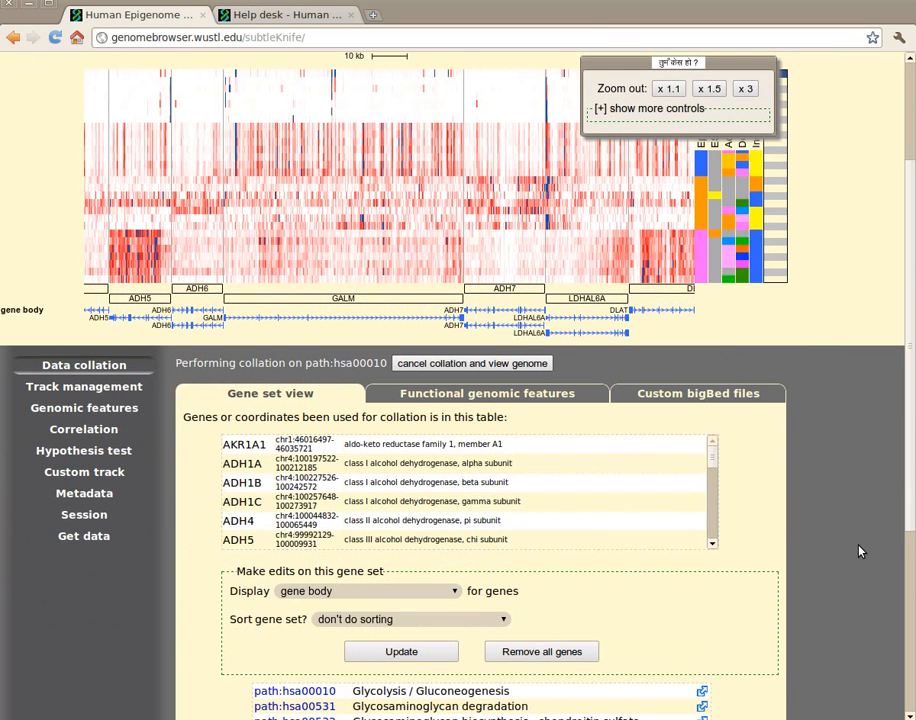
pyautogui.scroll(-2, 860, 551)
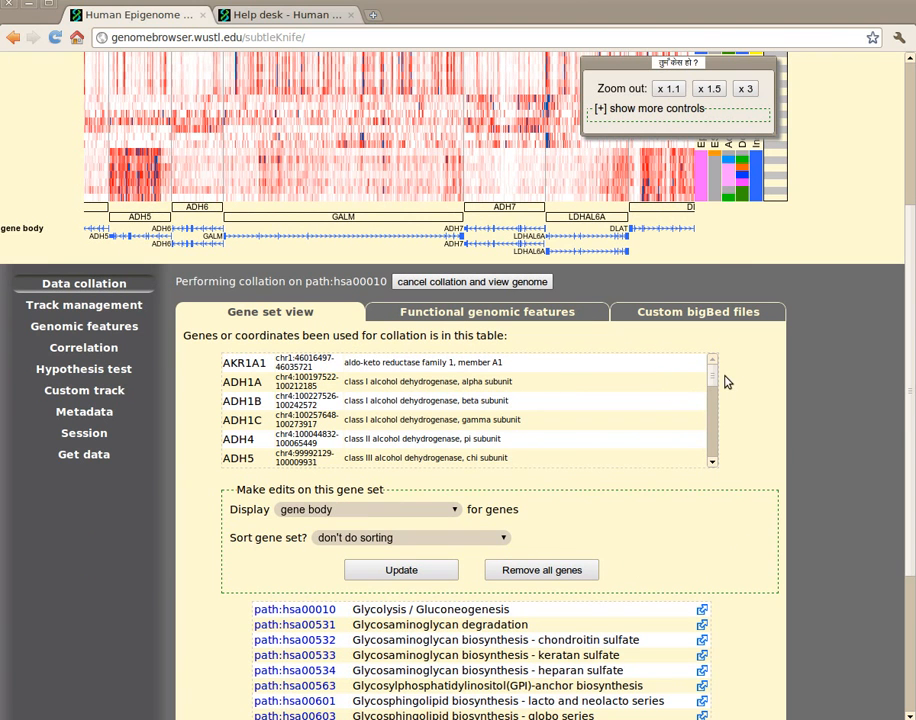
pyautogui.moveTo(714, 370)
pyautogui.mouseDown()
pyautogui.moveTo(715, 453)
pyautogui.moveTo(720, 376)
pyautogui.mouseUp()
pyautogui.moveTo(290, 362); pyautogui.dragTo(348, 372)
pyautogui.moveTo(364, 363); pyautogui.dragTo(540, 362)
pyautogui.click(537, 371)
pyautogui.click(410, 510)
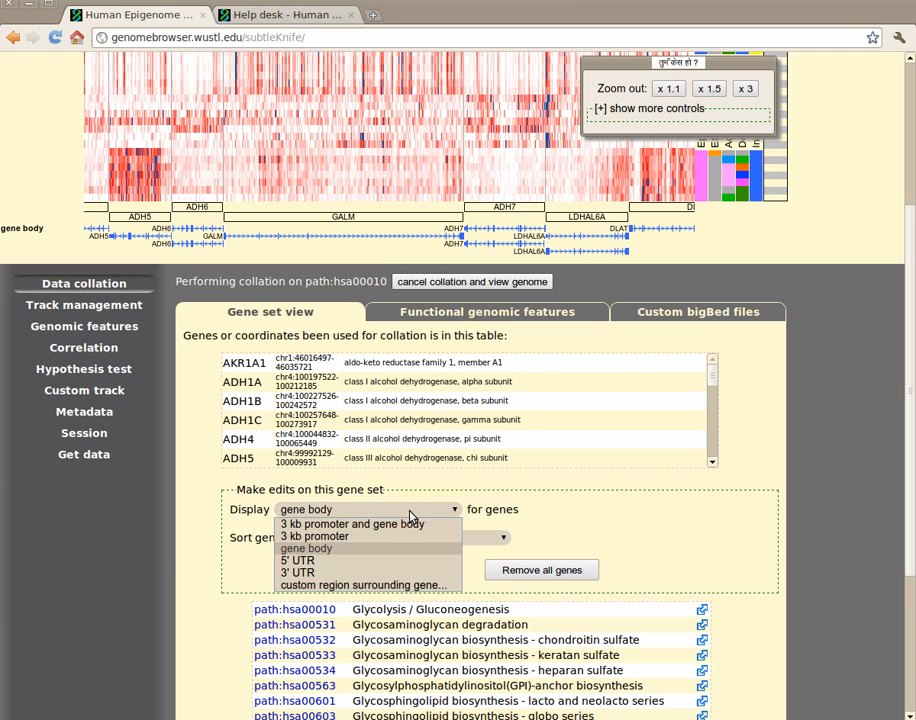
pyautogui.click(445, 512)
pyautogui.click(350, 512)
pyautogui.click(337, 553)
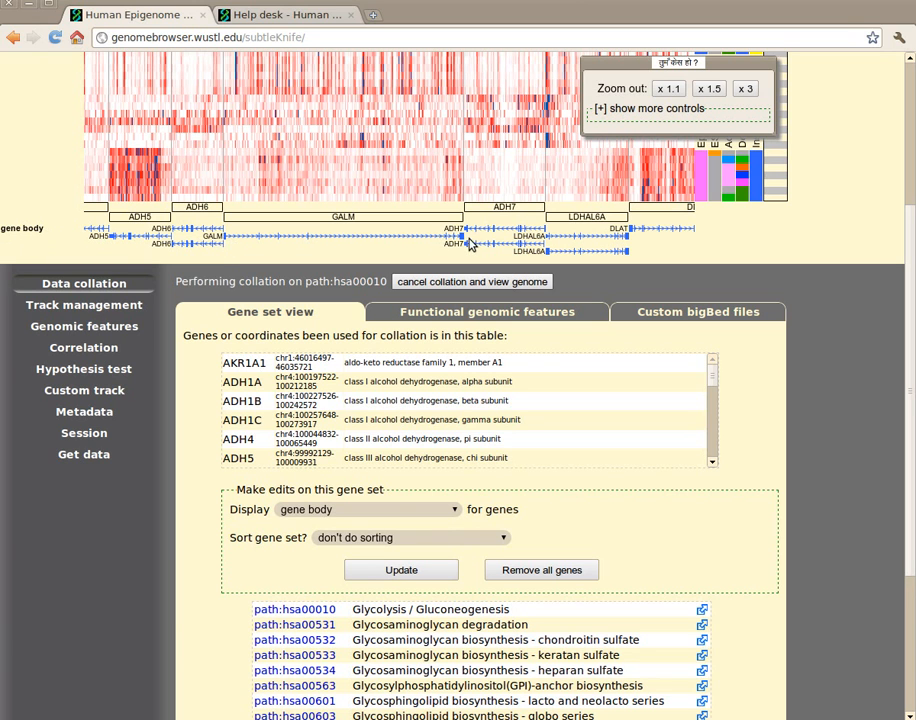
# Update the gene set to display the 3 kb promoter and gene body for its genes
pyautogui.click(376, 511)
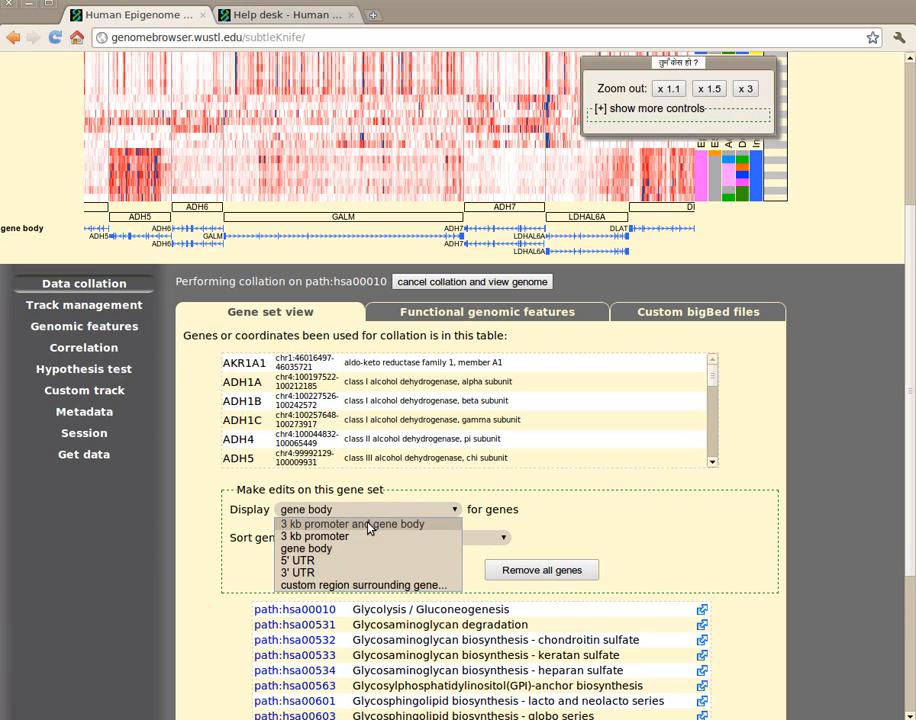
pyautogui.click(330, 525)
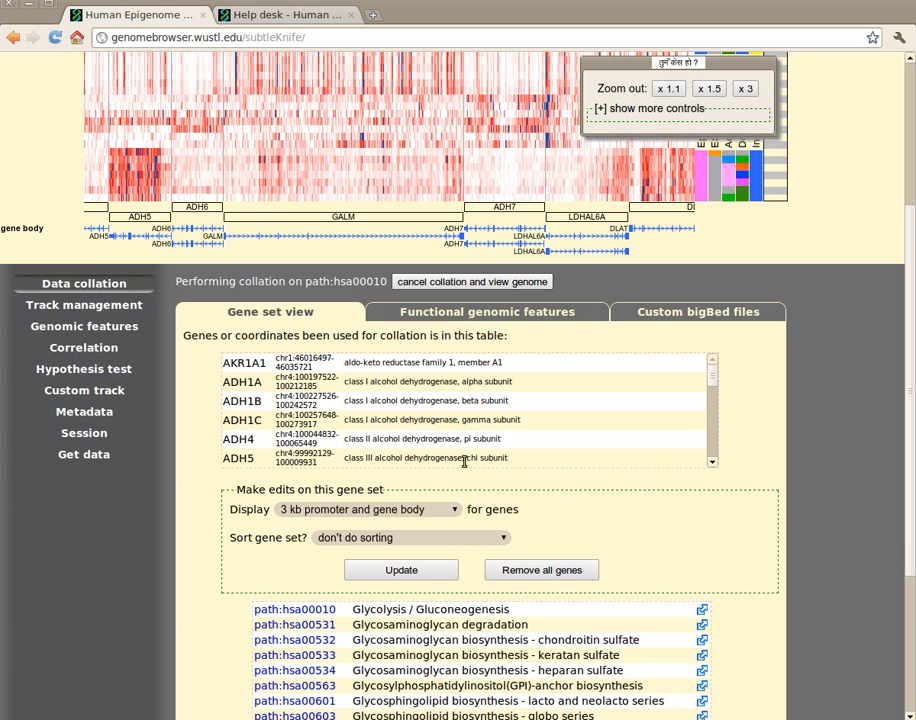
pyautogui.click(413, 574)
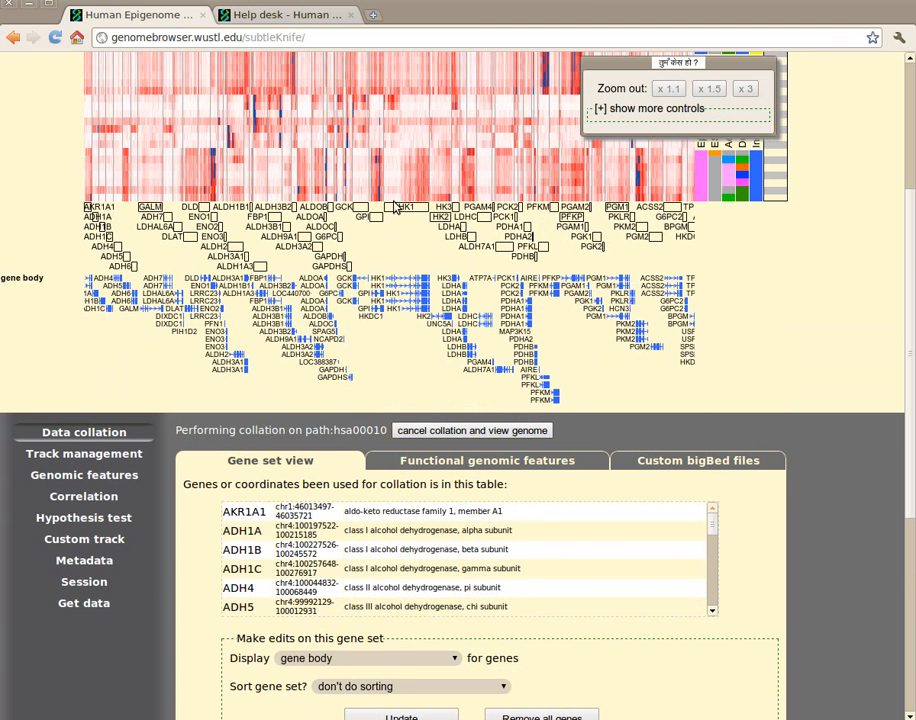
# Show the RefSeq 3kb promoter track in full mode among the genomic features
pyautogui.click(125, 475)
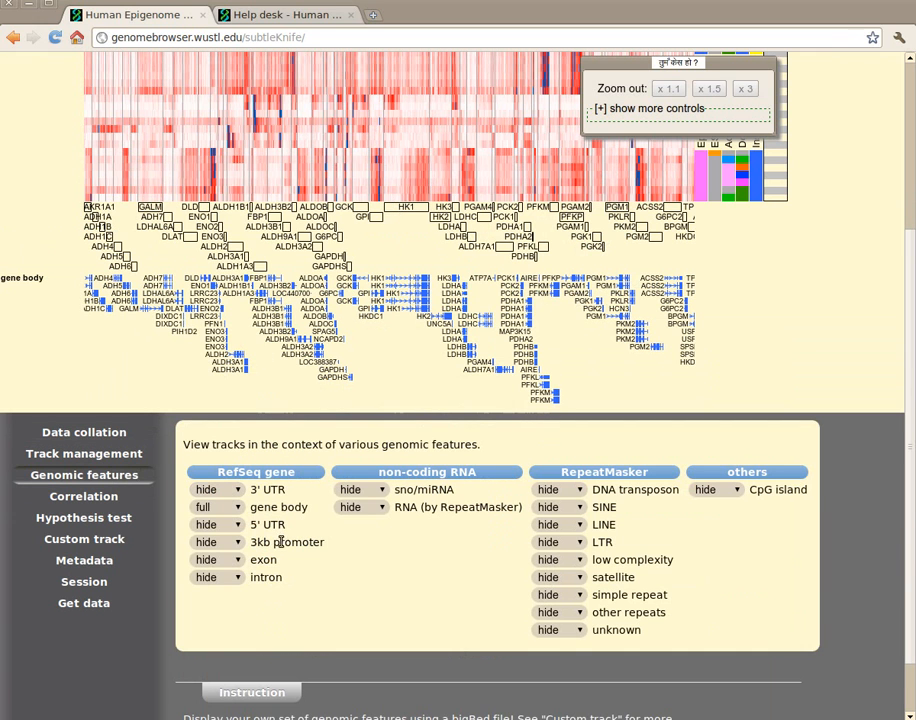
pyautogui.click(225, 542)
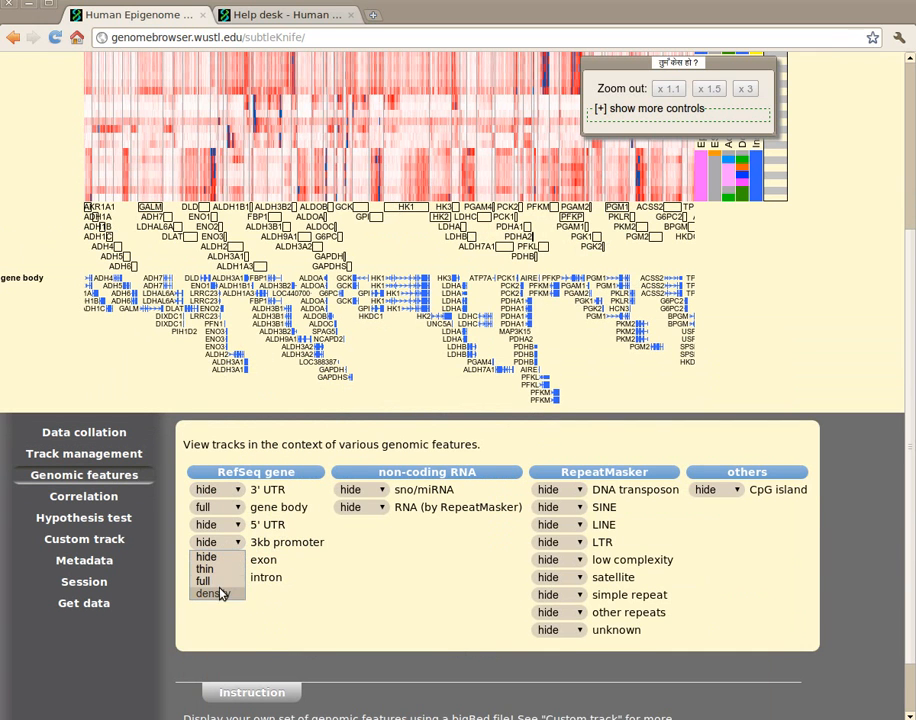
pyautogui.click(221, 584)
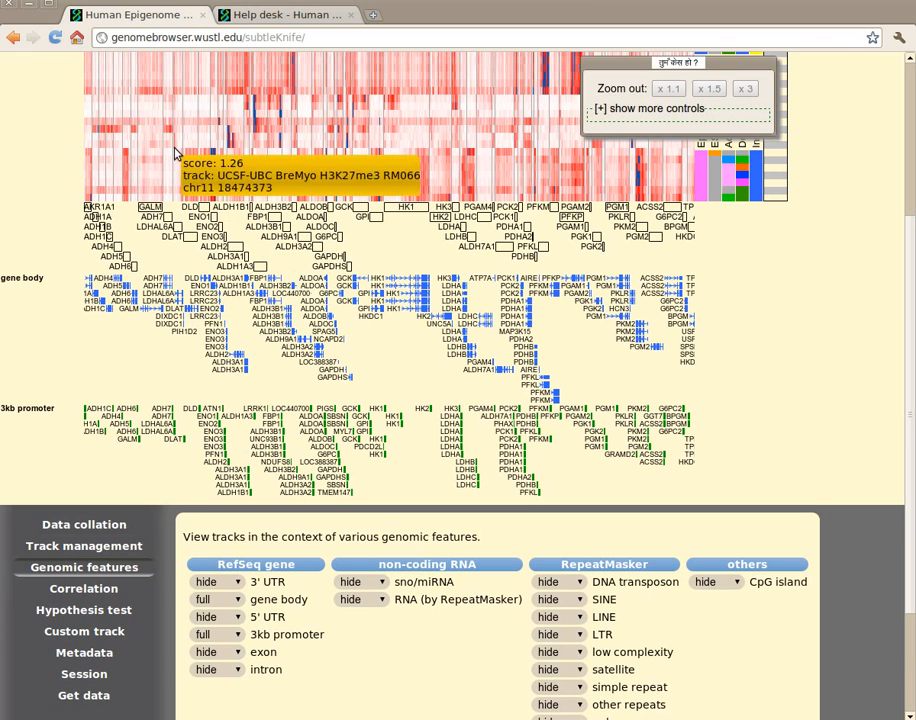
# Zoom the collated heatmap in on the genes from ALDH2 to ALDH1A3 and inspect their promoters
pyautogui.moveTo(229, 207); pyautogui.dragTo(284, 210)
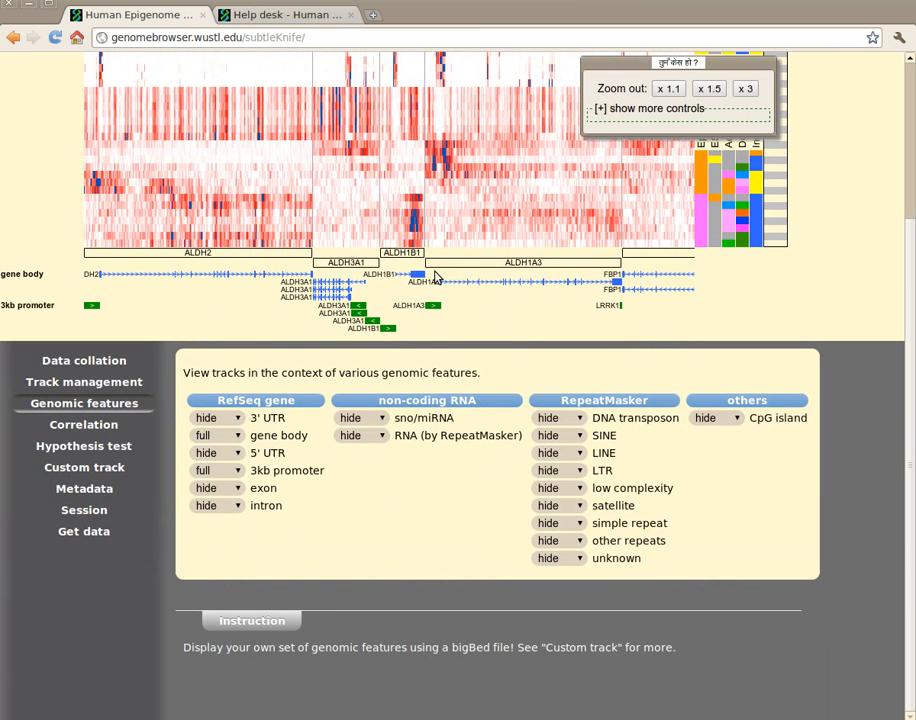
pyautogui.moveTo(280, 242)
pyautogui.moveTo(229, 211); pyautogui.dragTo(301, 213)
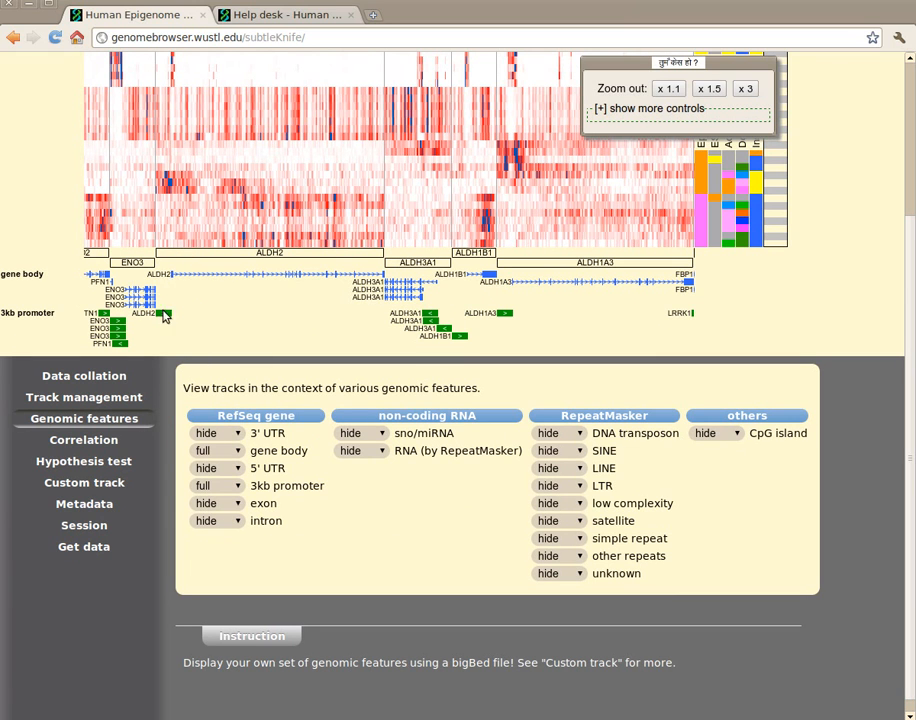
# Return to the data collation settings and choose a custom region surrounding the gene as the gene set's display
pyautogui.click(88, 378)
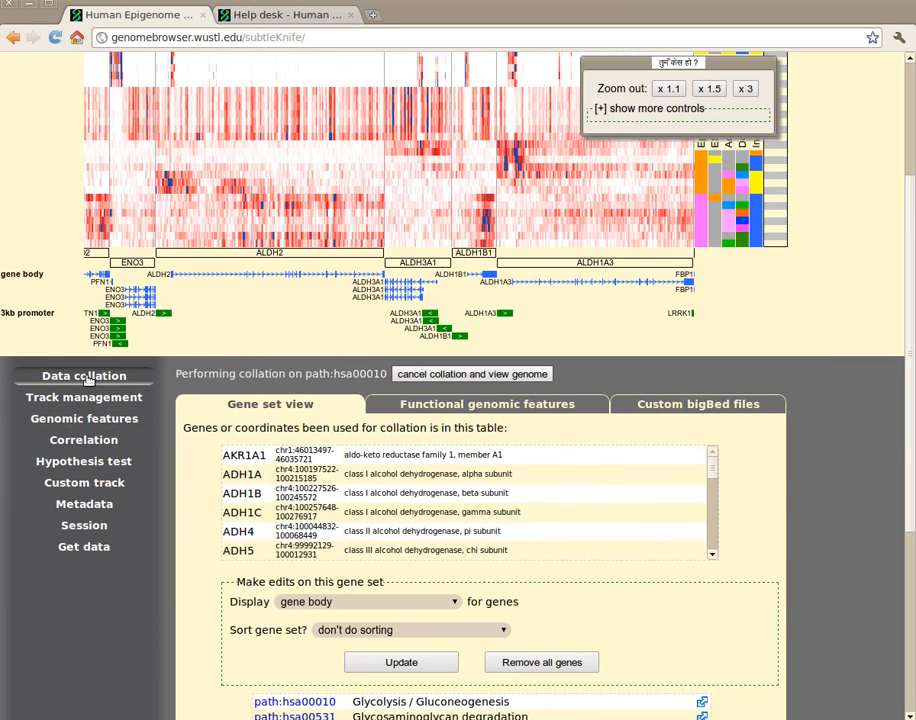
pyautogui.scroll(-2, 752, 640)
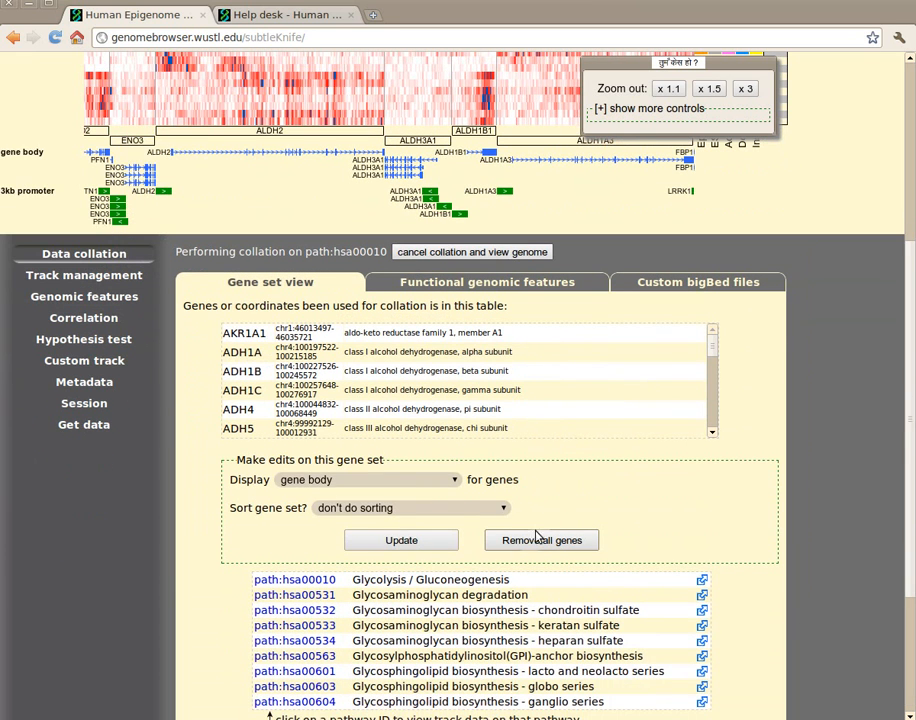
pyautogui.click(313, 481)
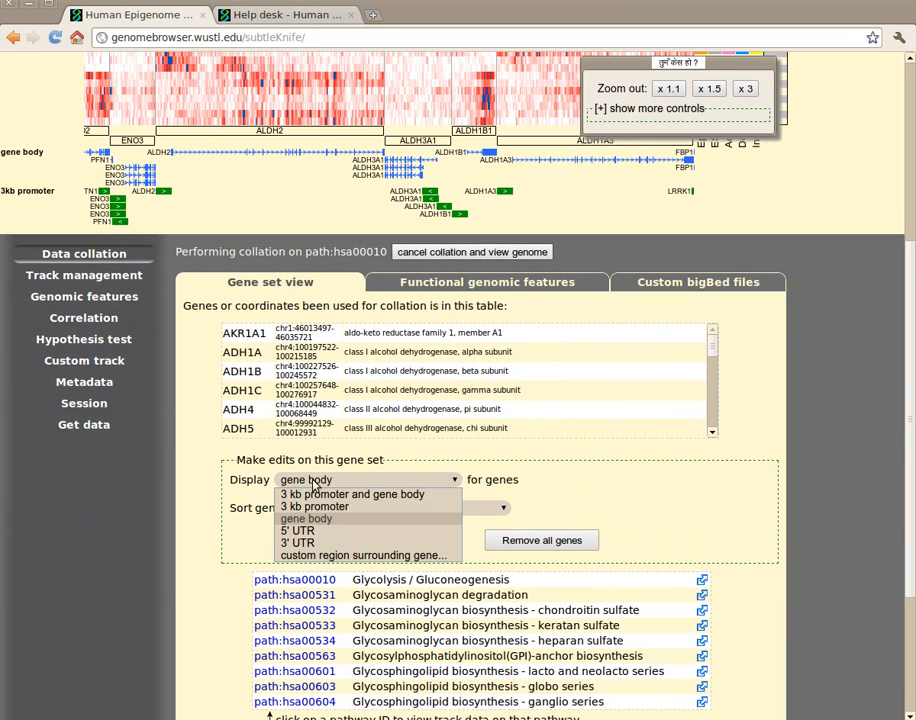
pyautogui.click(336, 556)
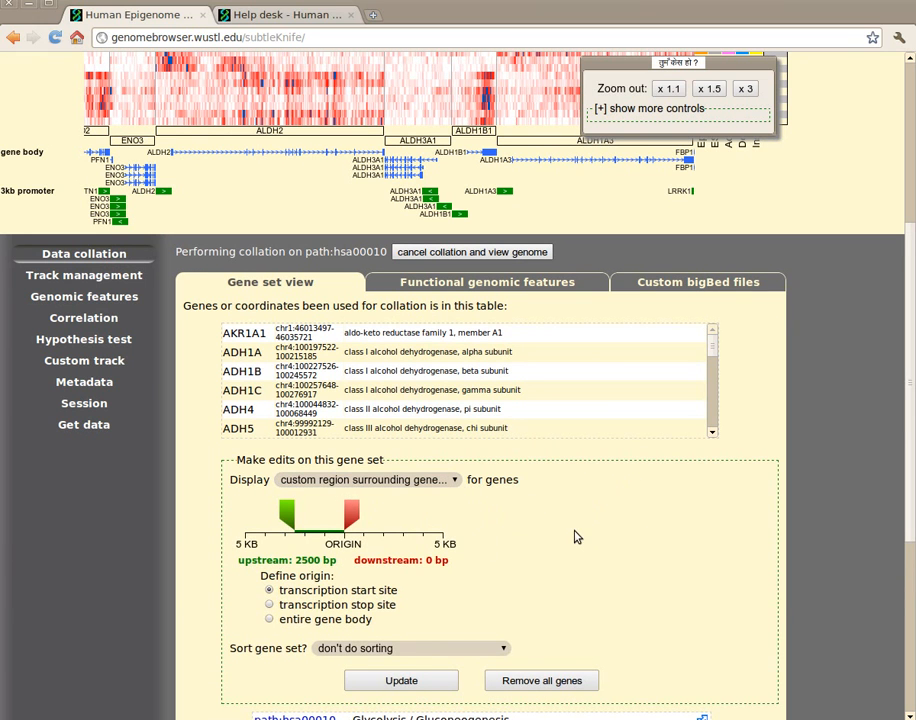
# Set the custom region to 5000 bp upstream and 0 bp downstream of the transcription start site
pyautogui.scroll(-1, 565, 540)
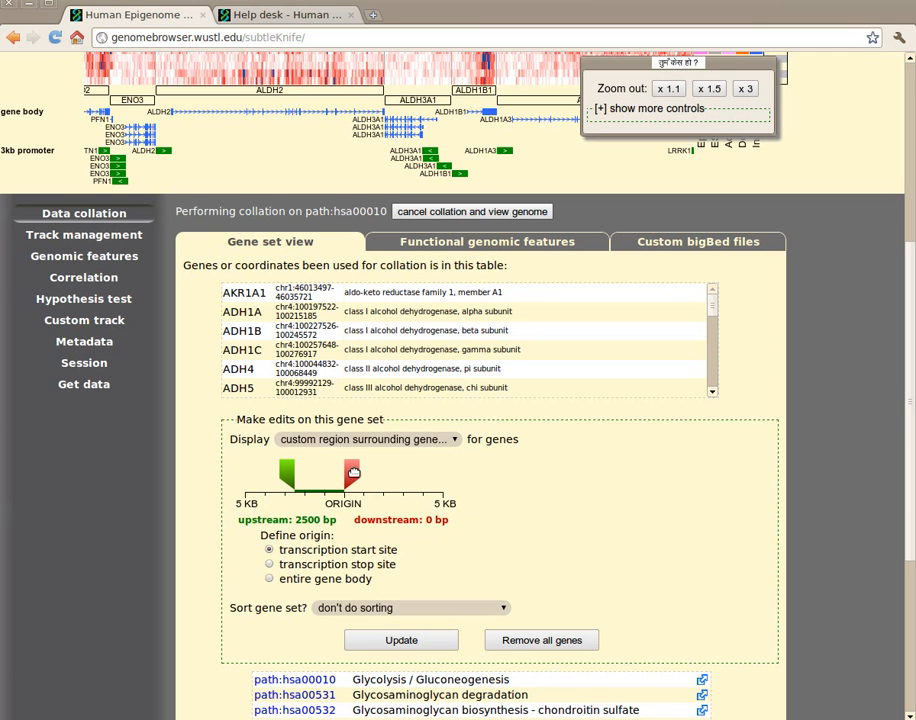
pyautogui.moveTo(353, 472); pyautogui.dragTo(427, 472)
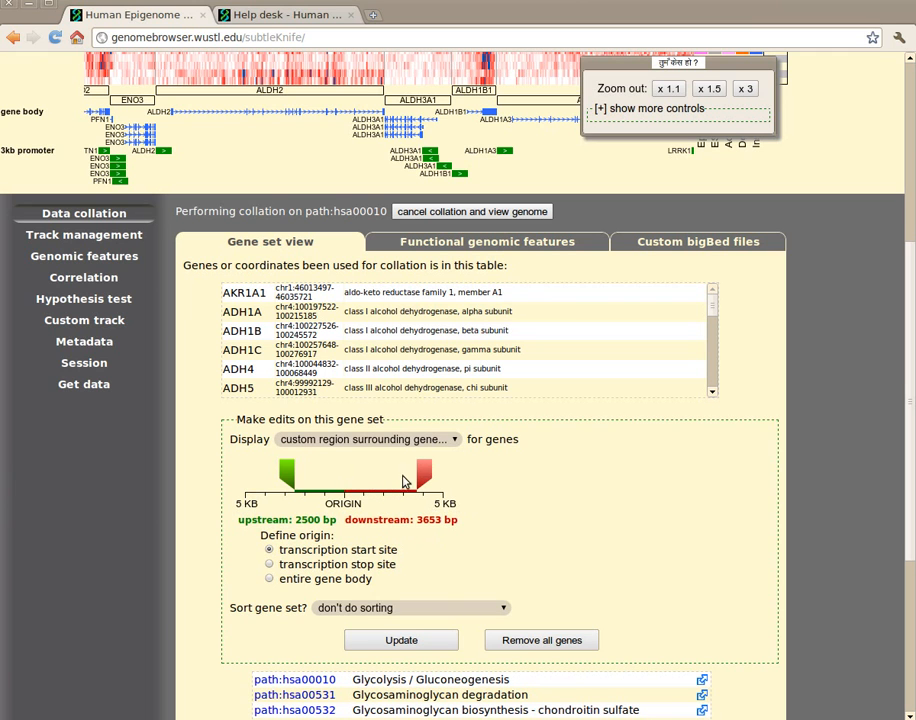
pyautogui.moveTo(285, 472); pyautogui.dragTo(255, 472)
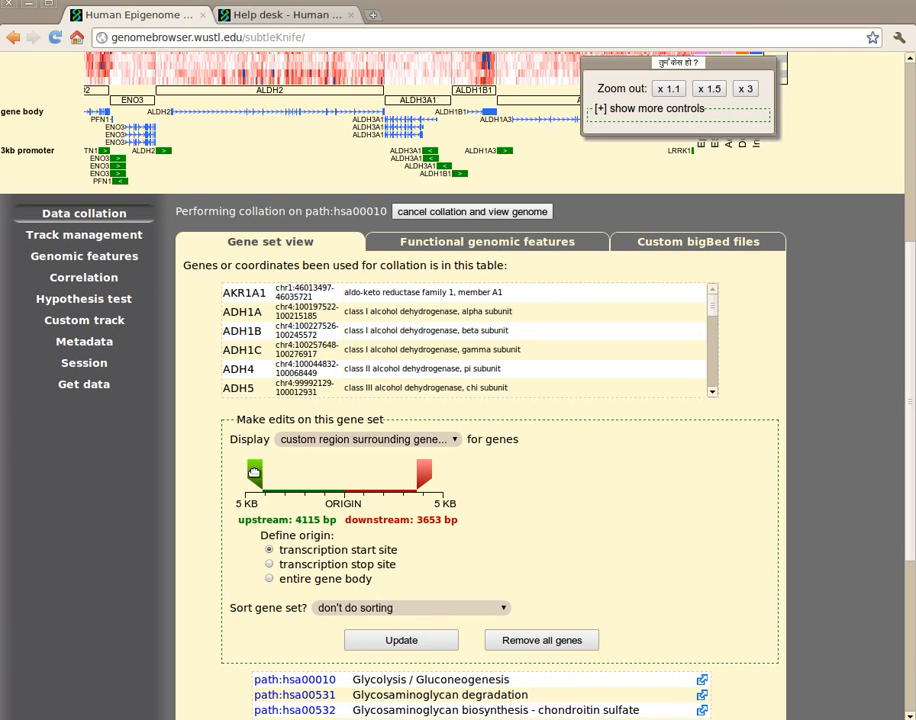
pyautogui.moveTo(254, 474); pyautogui.dragTo(237, 474)
pyautogui.moveTo(421, 474); pyautogui.dragTo(350, 474)
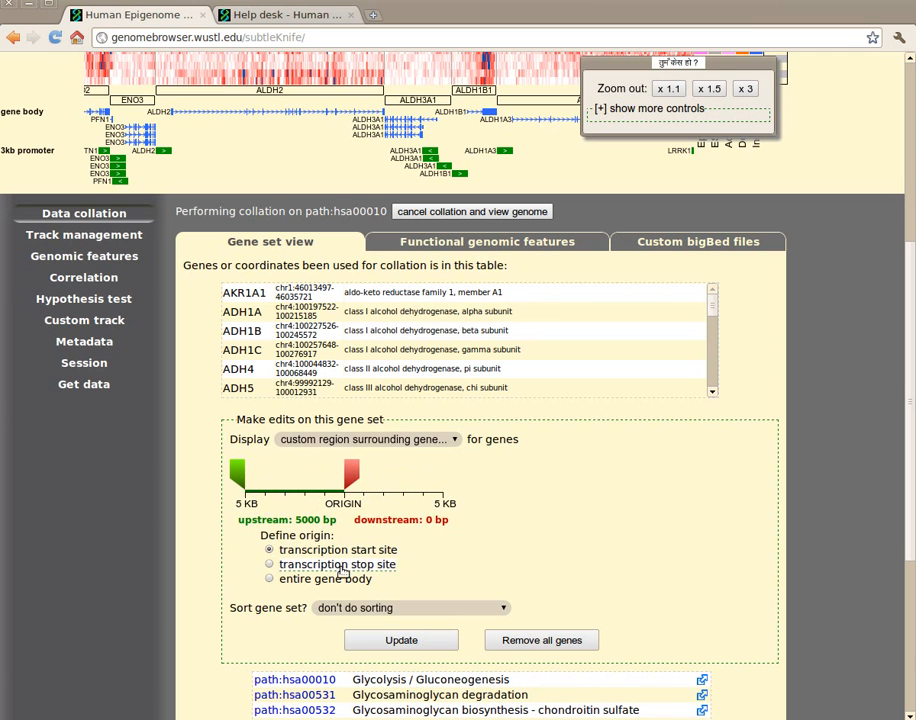
# Define the custom region's origin as the entire gene body and update the gene set
pyautogui.click(389, 555)
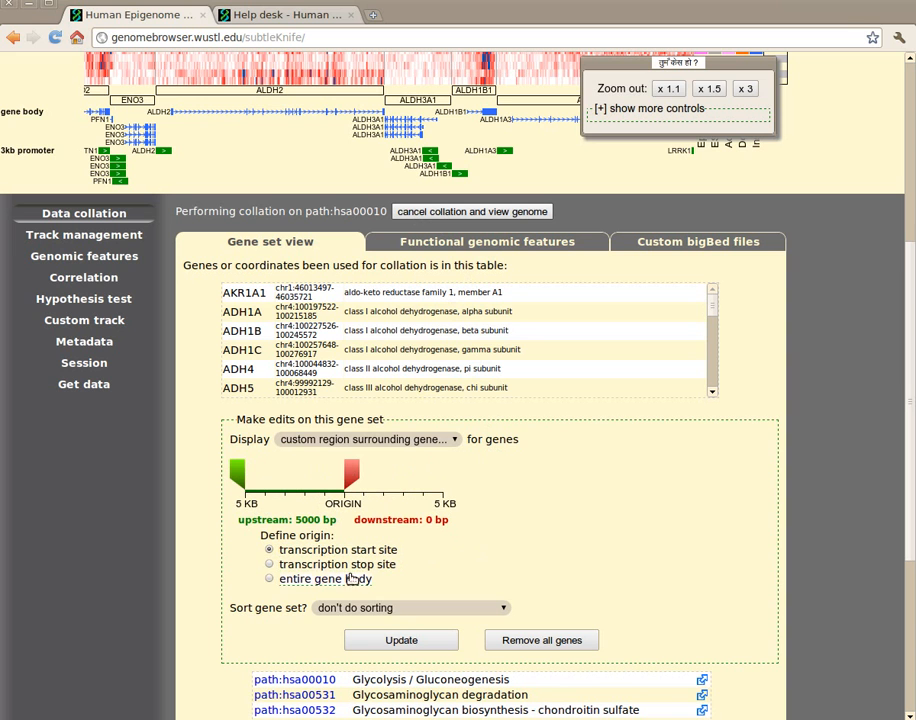
pyautogui.click(281, 581)
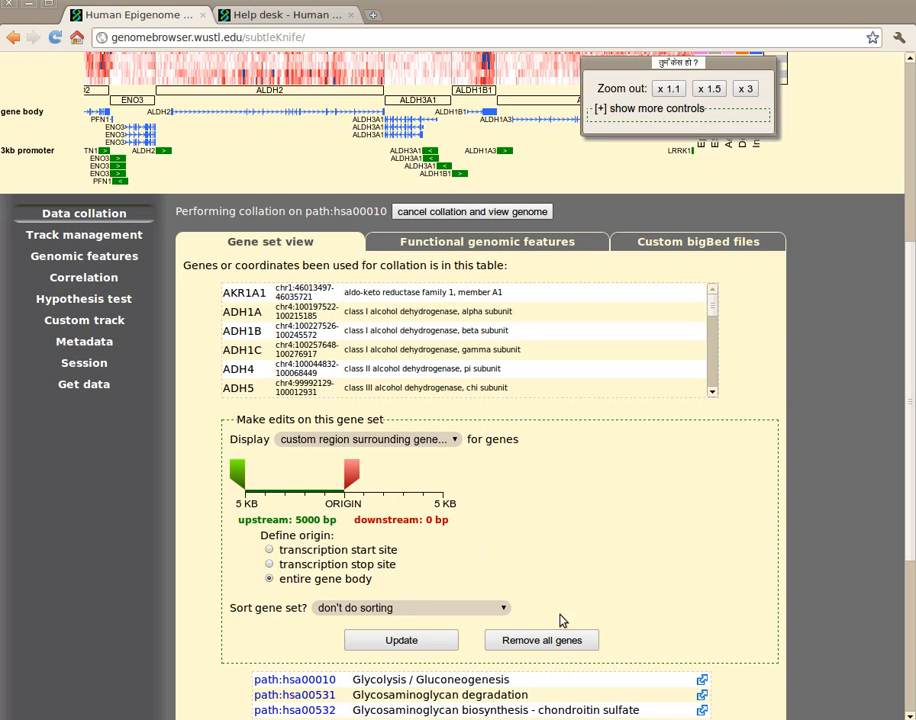
pyautogui.click(403, 642)
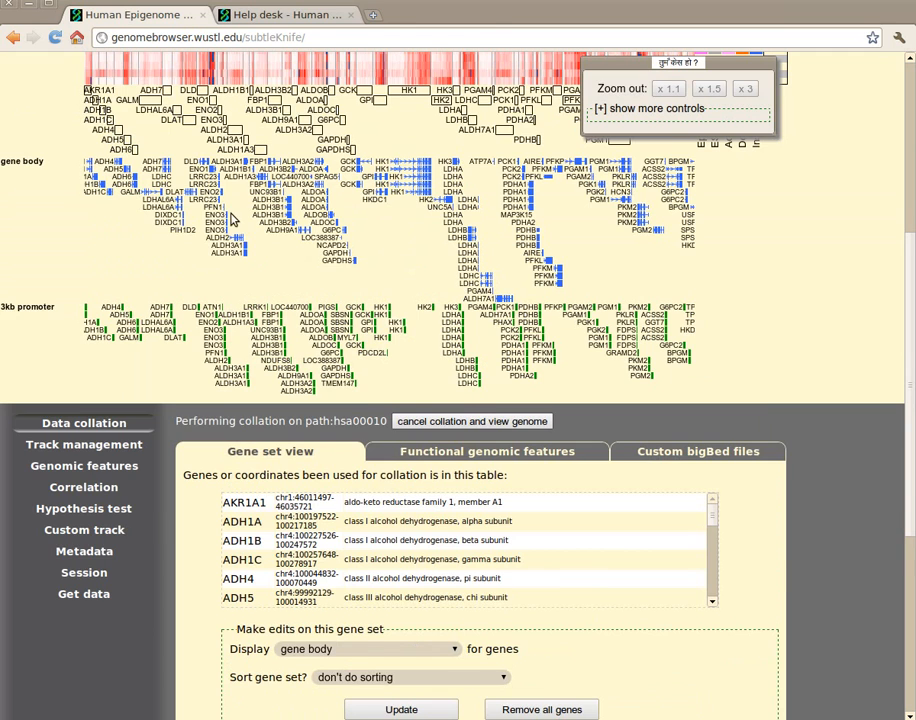
# Zoom the collated heatmap in on the start of the DLAT gene and inspect its upstream region
pyautogui.scroll(3, 172, 125)
pyautogui.moveTo(225, 226); pyautogui.dragTo(228, 228)
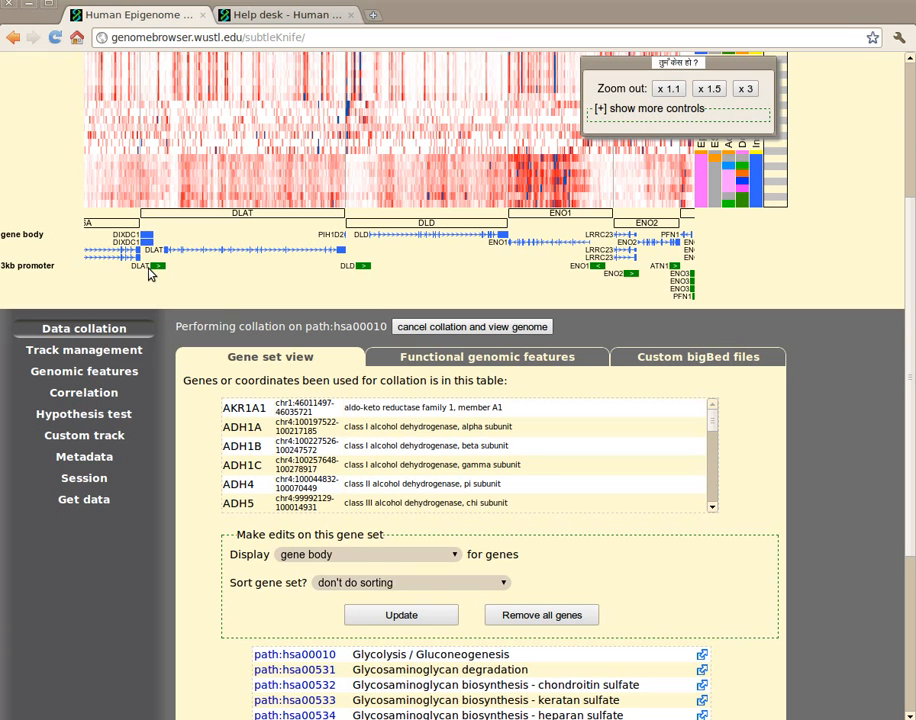
pyautogui.moveTo(122, 200); pyautogui.dragTo(229, 228)
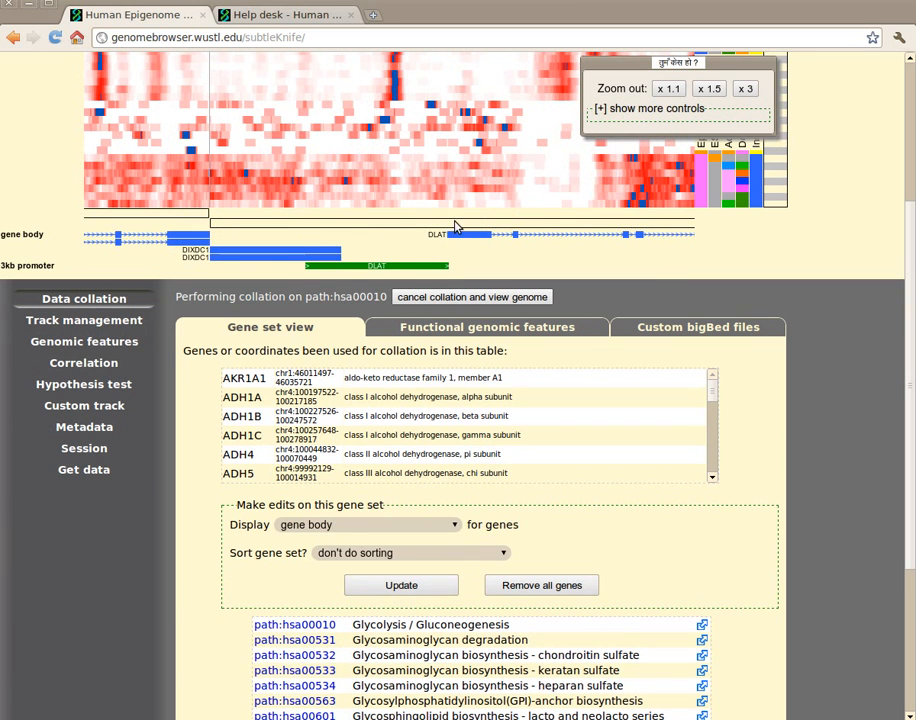
# Display only the gene body for the genes, sort the gene set by genomic location and update it
pyautogui.scroll(-2, 757, 493)
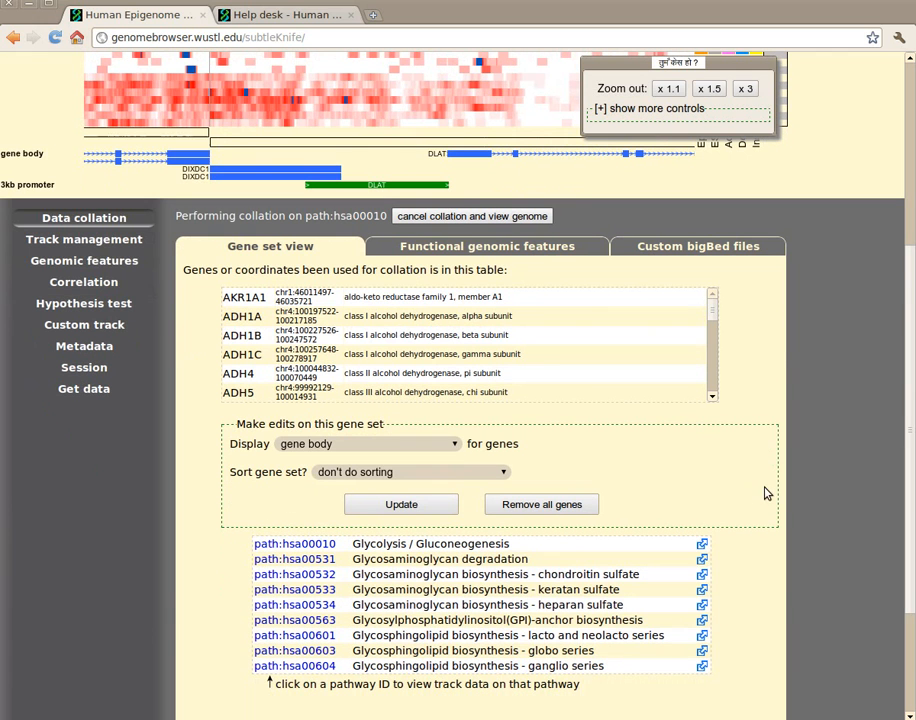
pyautogui.click(436, 448)
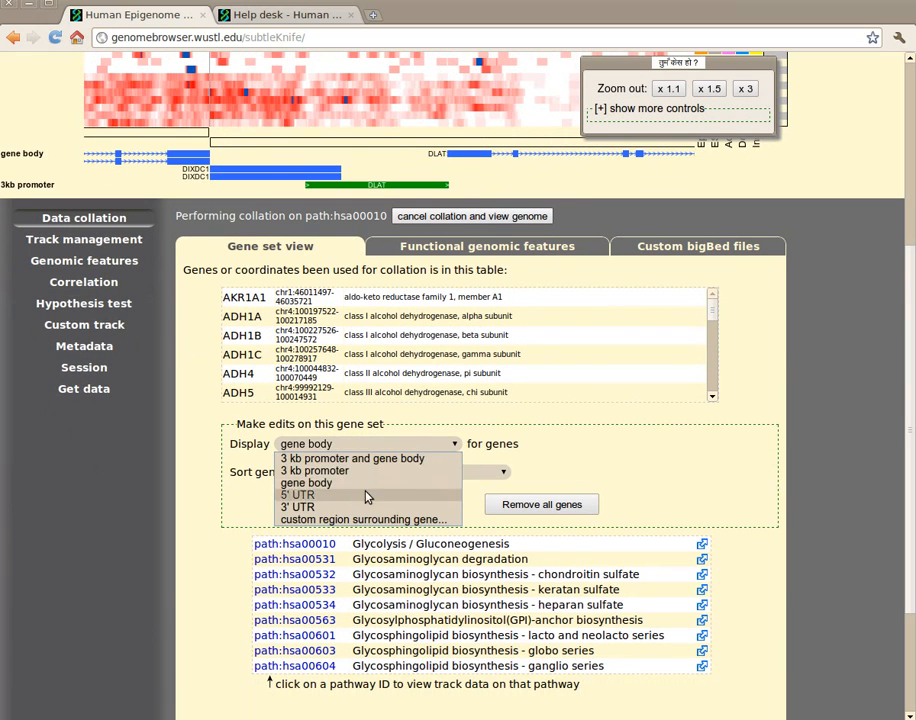
pyautogui.click(330, 482)
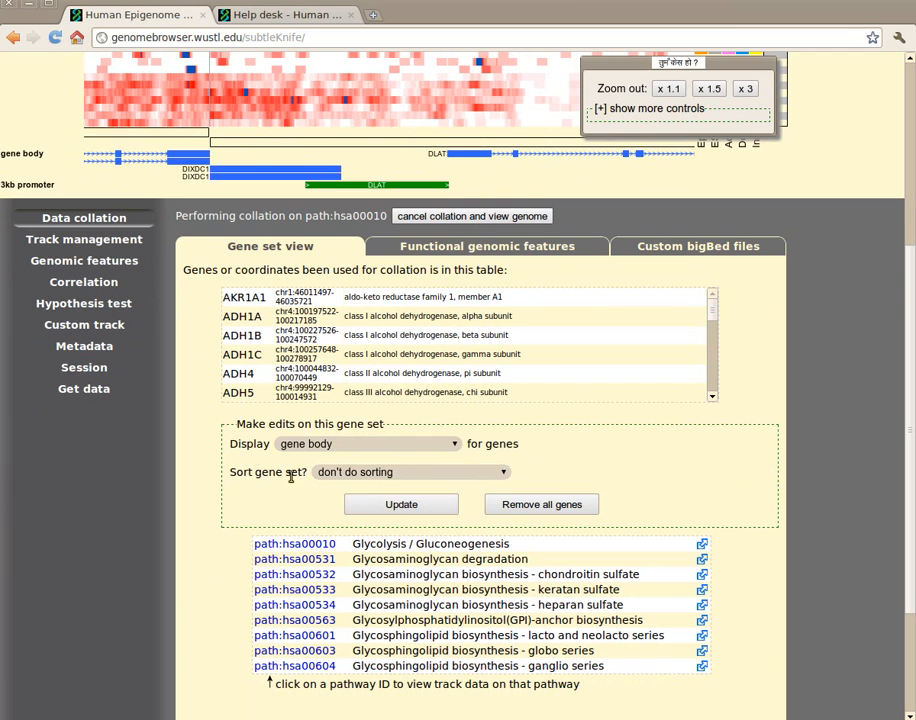
pyautogui.click(385, 476)
pyautogui.click(547, 481)
pyautogui.click(406, 477)
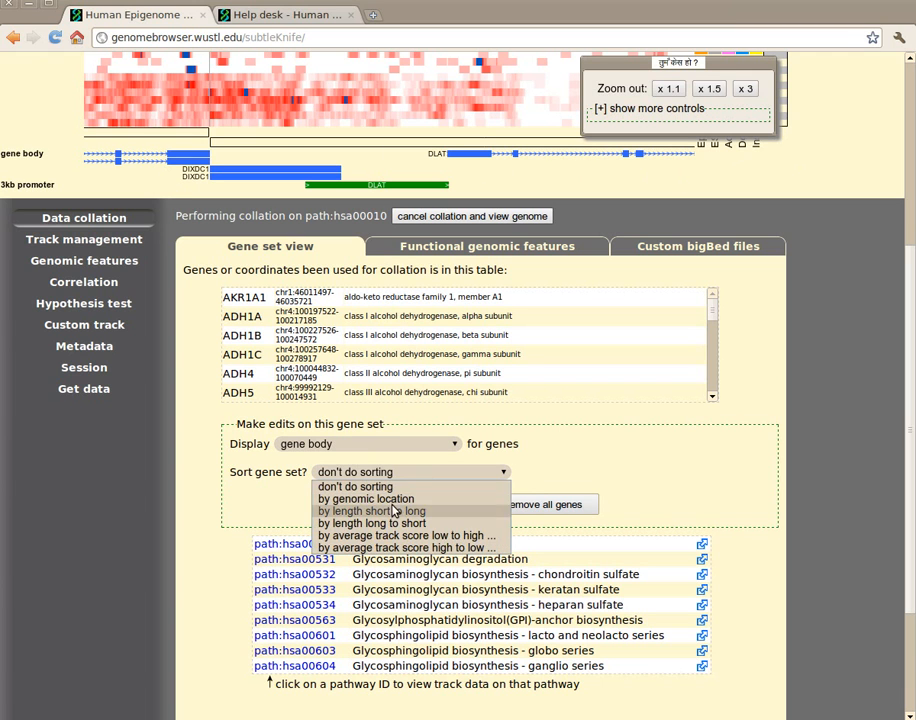
pyautogui.click(336, 500)
pyautogui.click(405, 505)
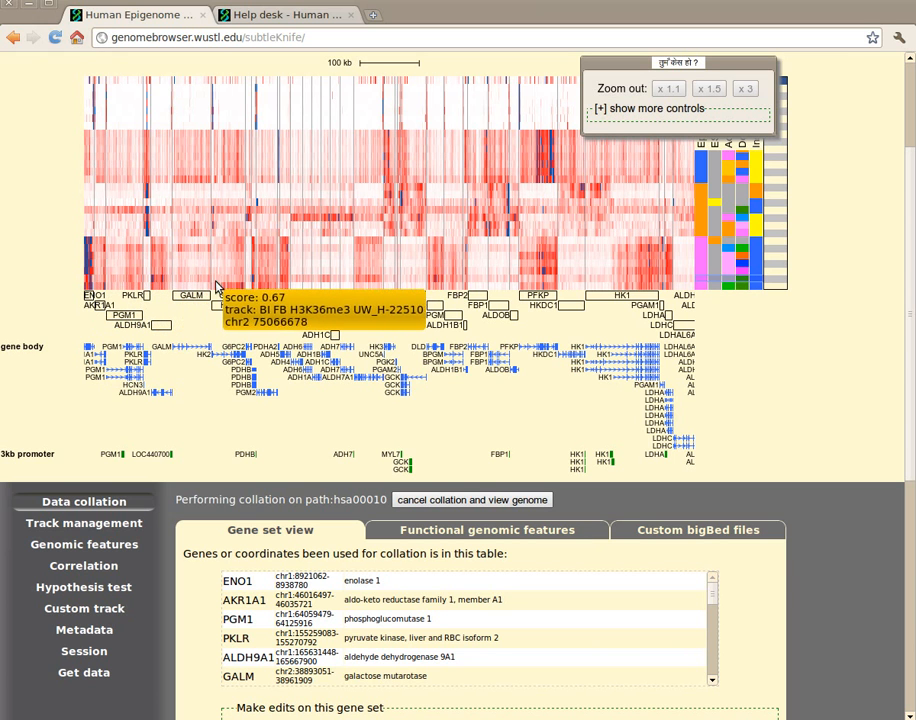
# Look along the heatmap's gene order, and re-sort the gene set by length from long to short
pyautogui.moveTo(654, 268); pyautogui.dragTo(198, 253)
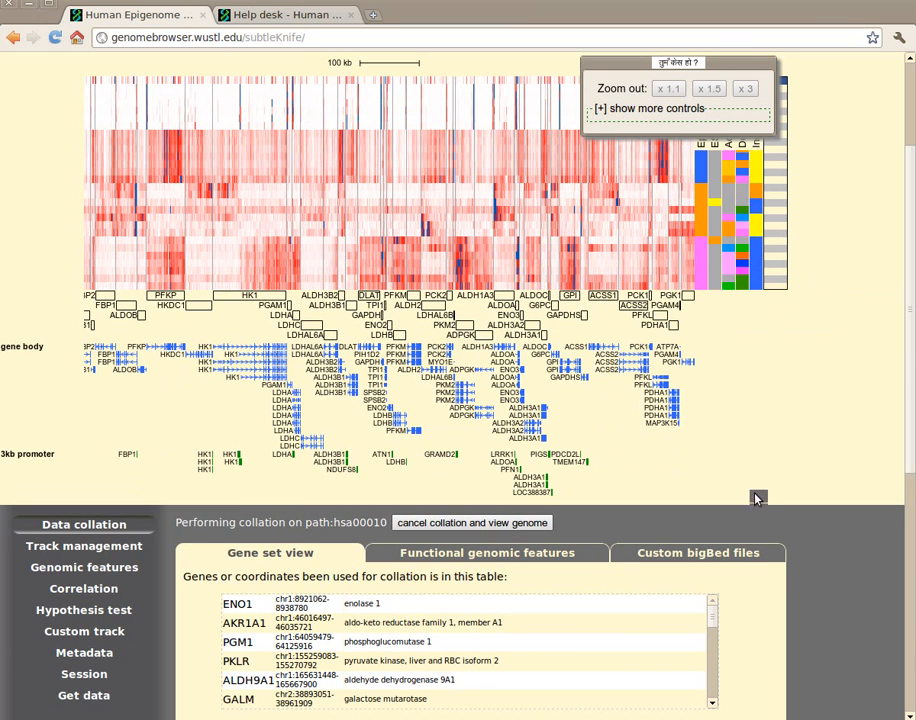
pyautogui.scroll(-2, 756, 499)
pyautogui.scroll(-4, 805, 464)
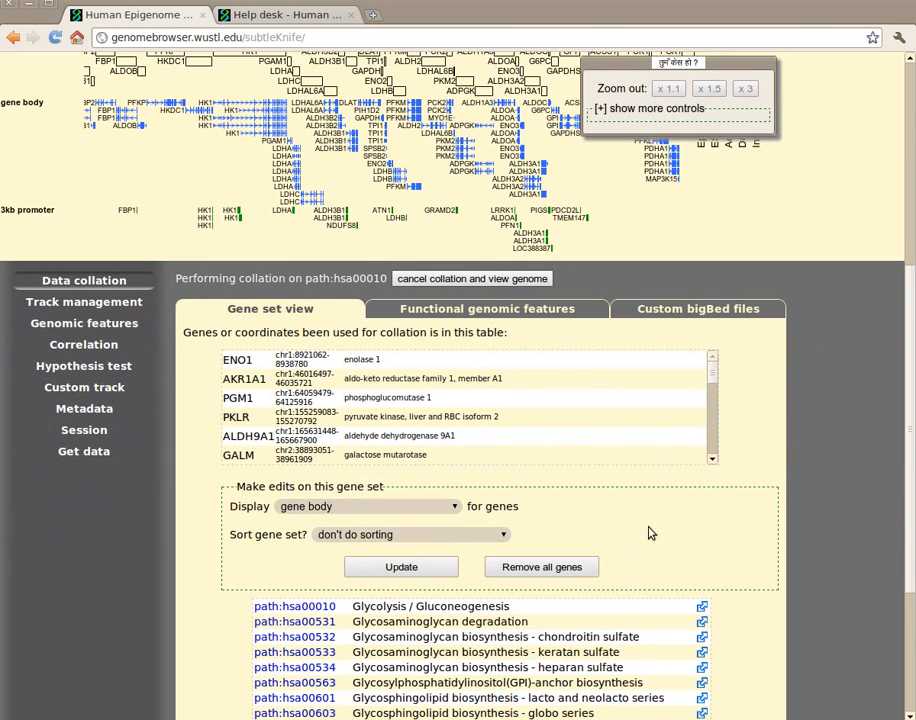
pyautogui.scroll(-2, 485, 515)
pyautogui.click(474, 456)
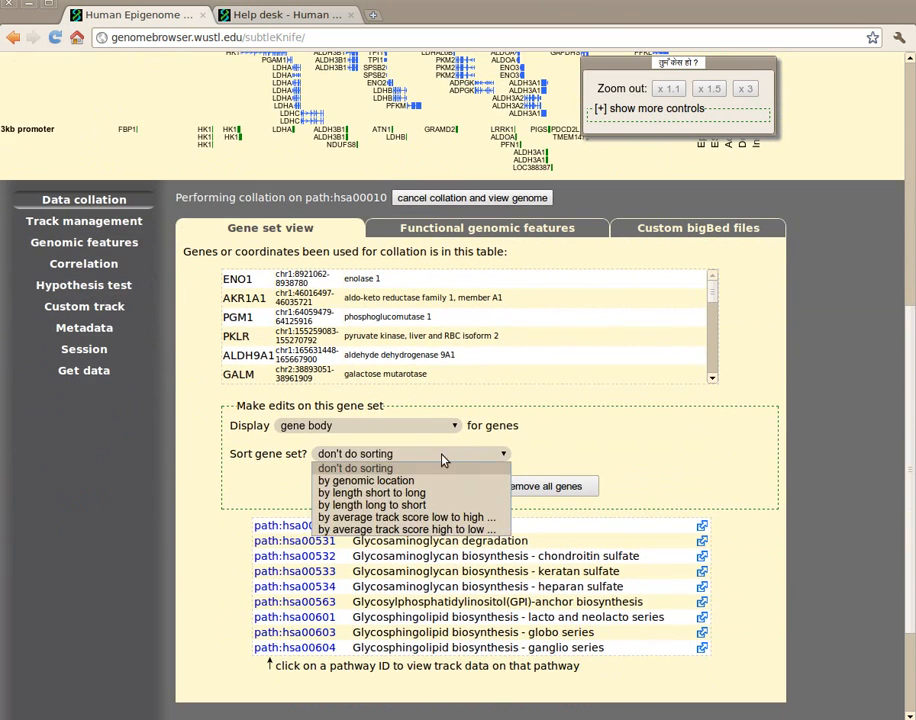
pyautogui.click(380, 508)
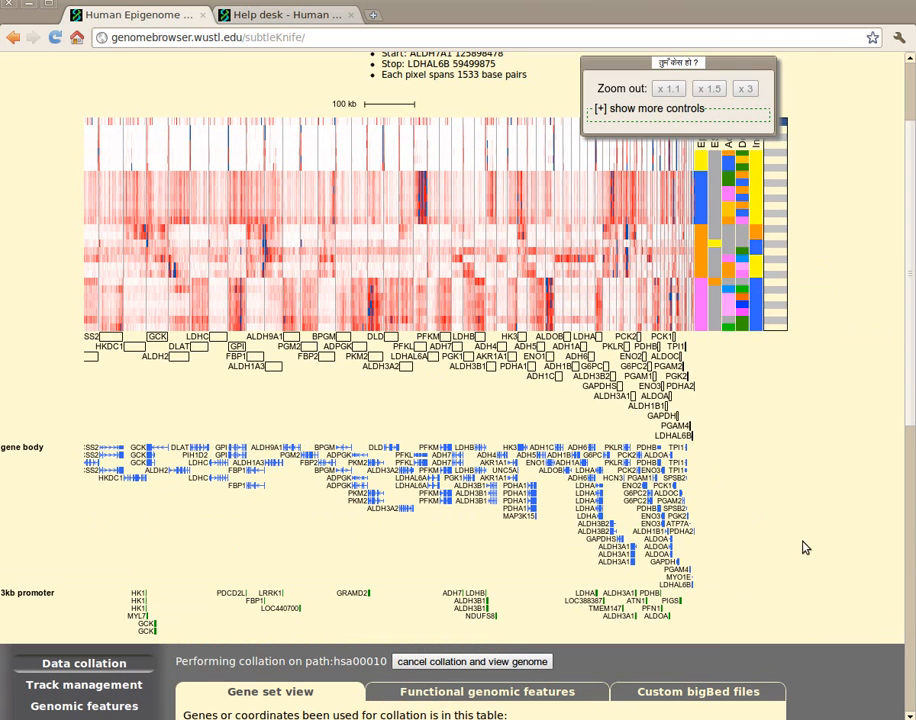
# Set the gene set sorting to average track score low to high, using the UCSF-UBC H1 MRE HS1473 track
pyautogui.scroll(-4, 745, 525)
pyautogui.scroll(-1, 762, 521)
pyautogui.click(491, 470)
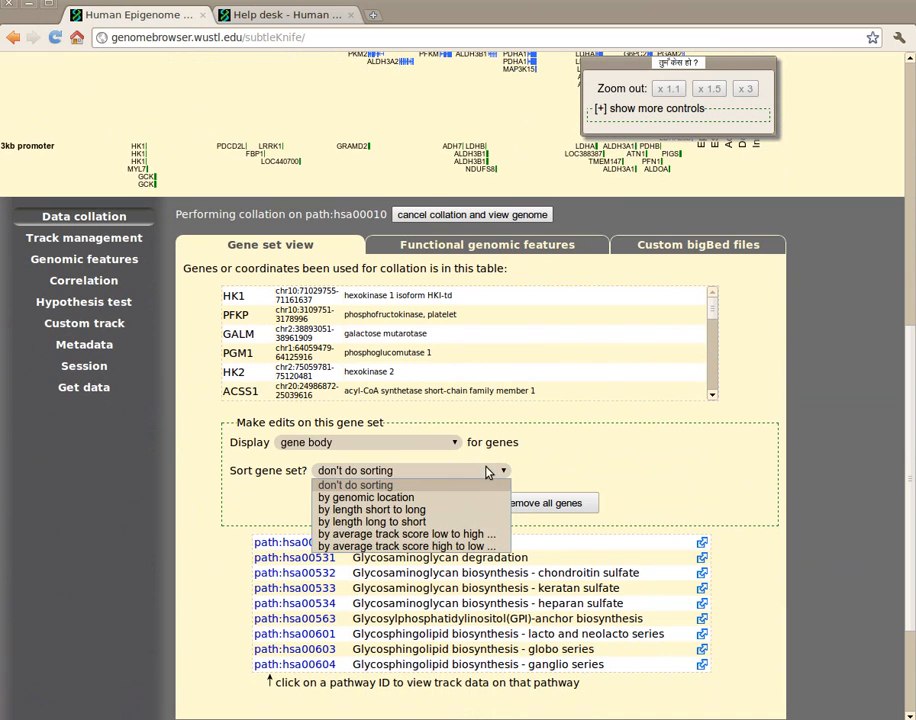
pyautogui.click(414, 535)
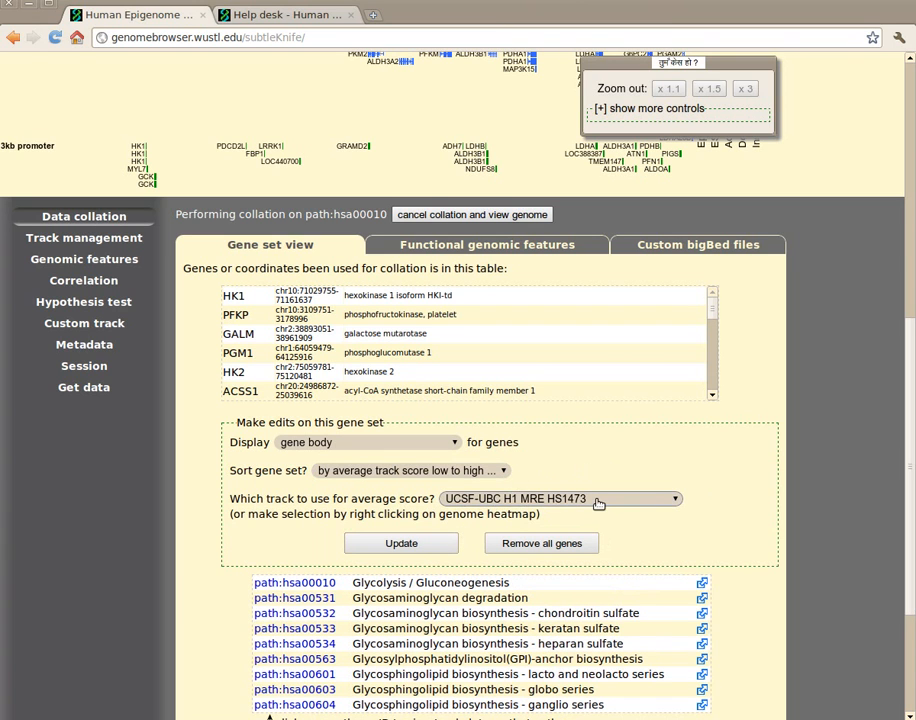
pyautogui.click(490, 470)
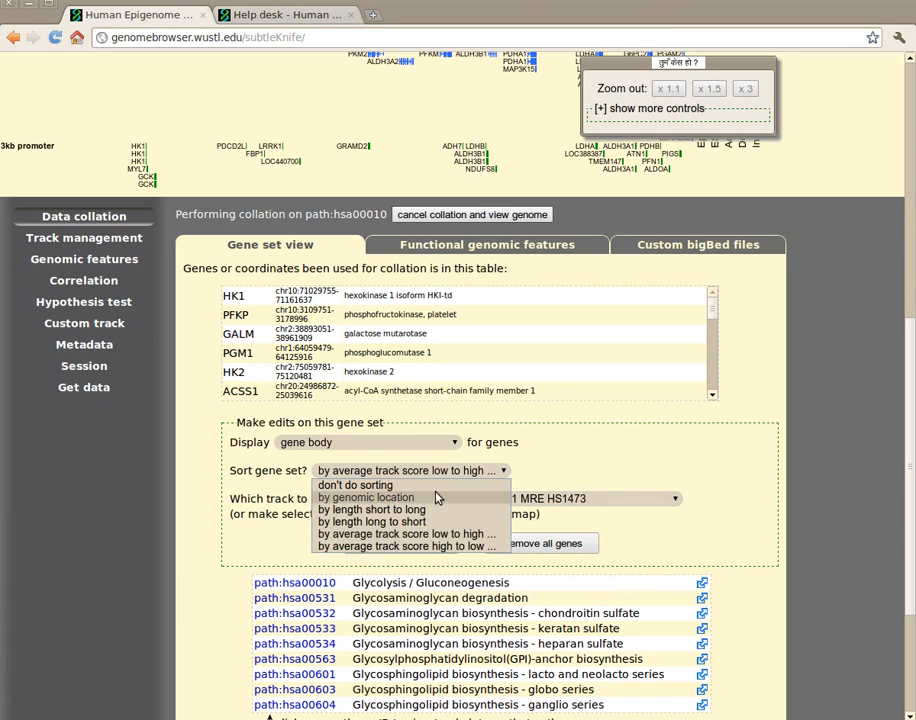
pyautogui.click(428, 536)
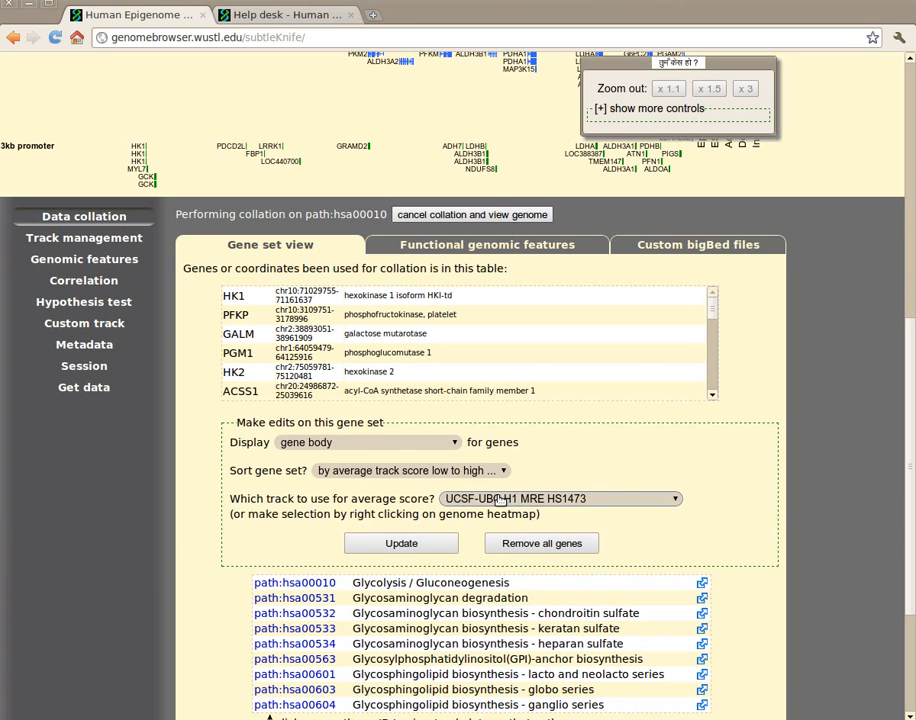
pyautogui.click(640, 498)
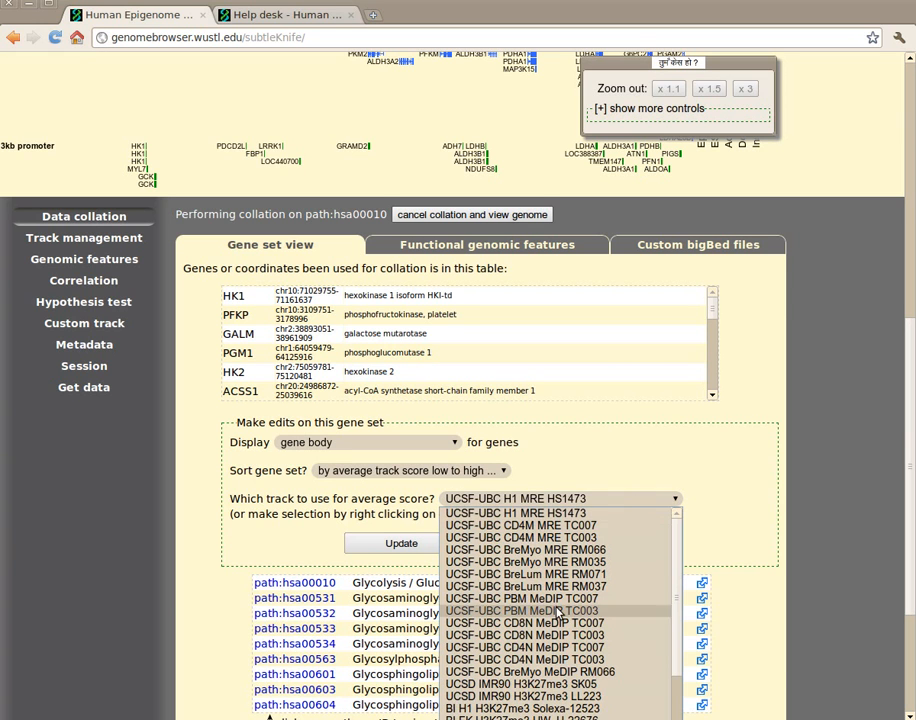
pyautogui.click(560, 513)
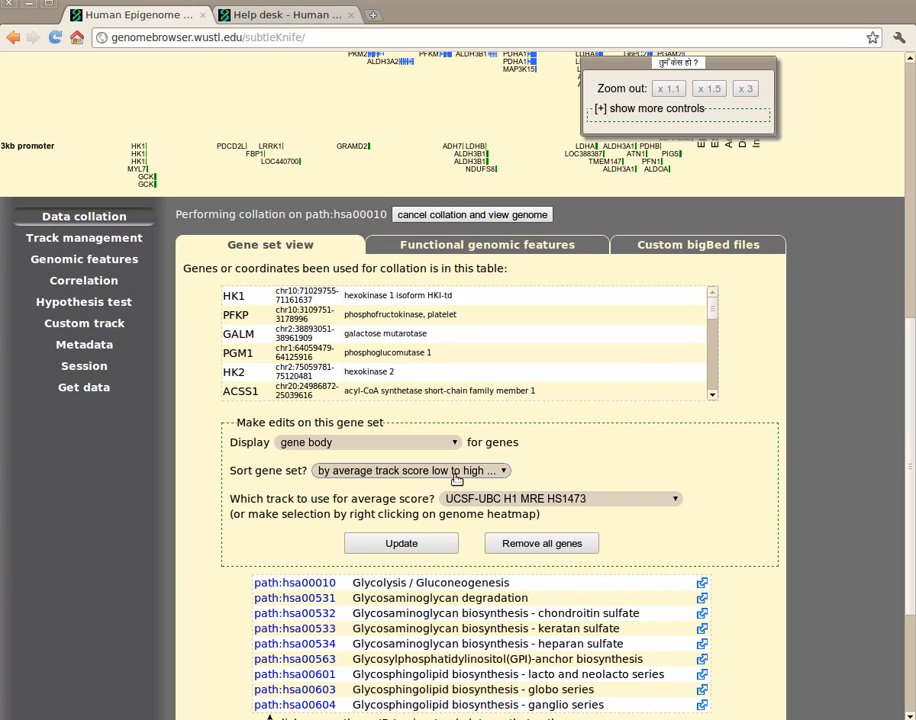
# Switch the sorting to average track score high to low, and set it back to low to high
pyautogui.click(372, 471)
pyautogui.click(351, 546)
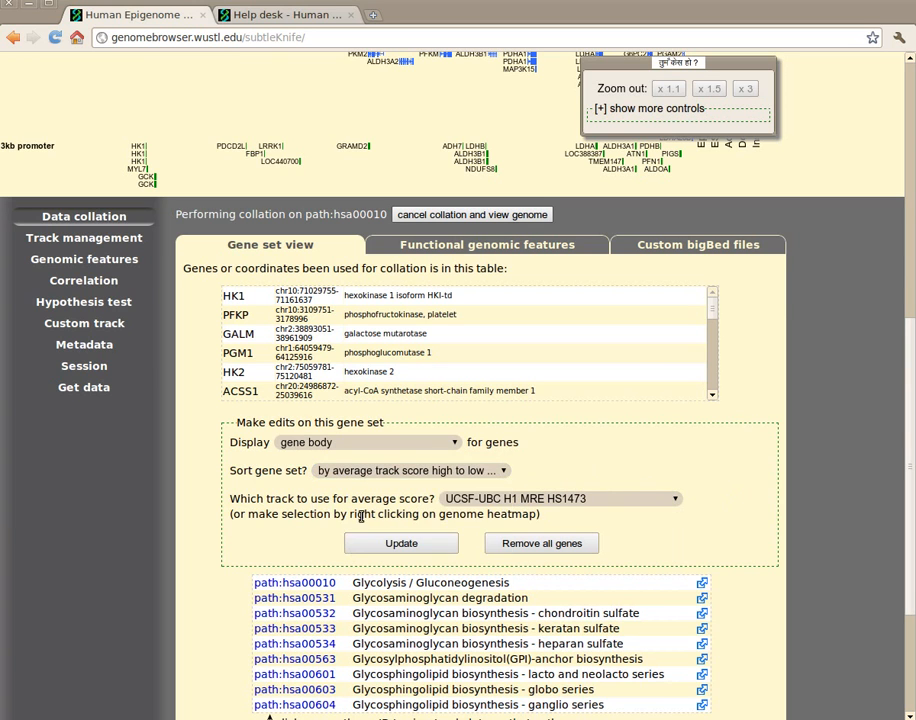
pyautogui.click(382, 470)
pyautogui.click(391, 534)
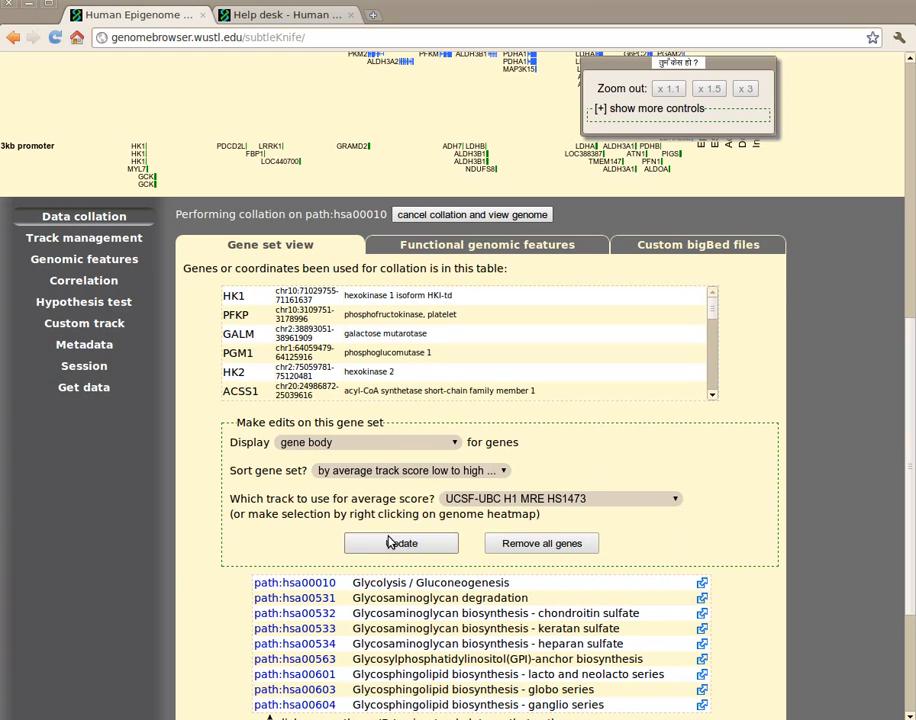
# Change the UCSF-UBC PBM MeDIP TC007 track's heatmap colour scheme to green
pyautogui.scroll(6, 815, 528)
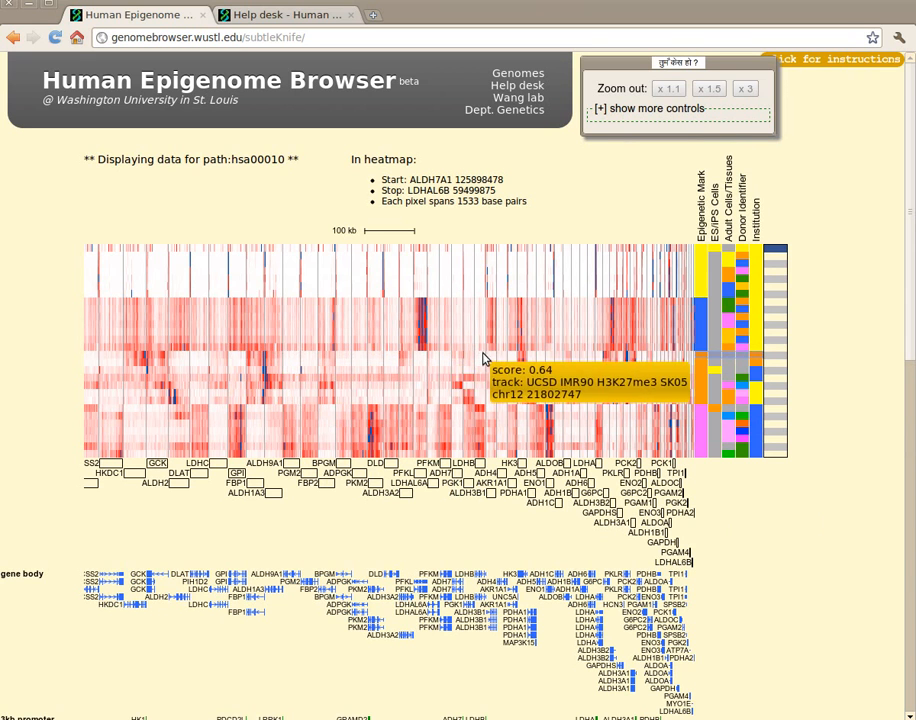
pyautogui.click(419, 304)
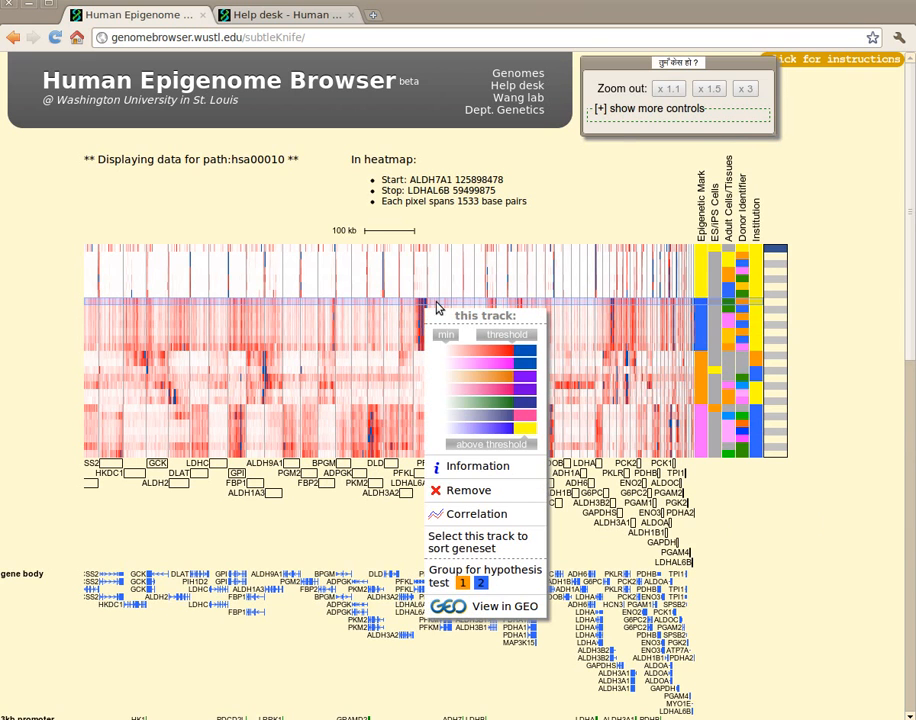
pyautogui.click(497, 403)
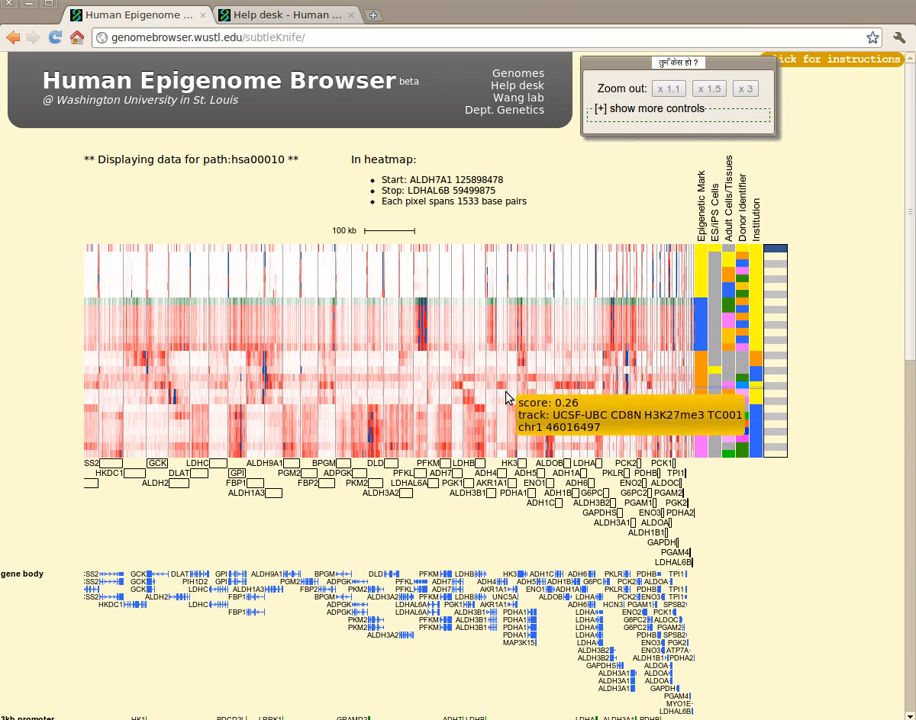
# Choose the green UCSF-UBC PBM MeDIP TC007 track from the heatmap as the gene set's sorting track, and update the gene set
pyautogui.click(422, 305)
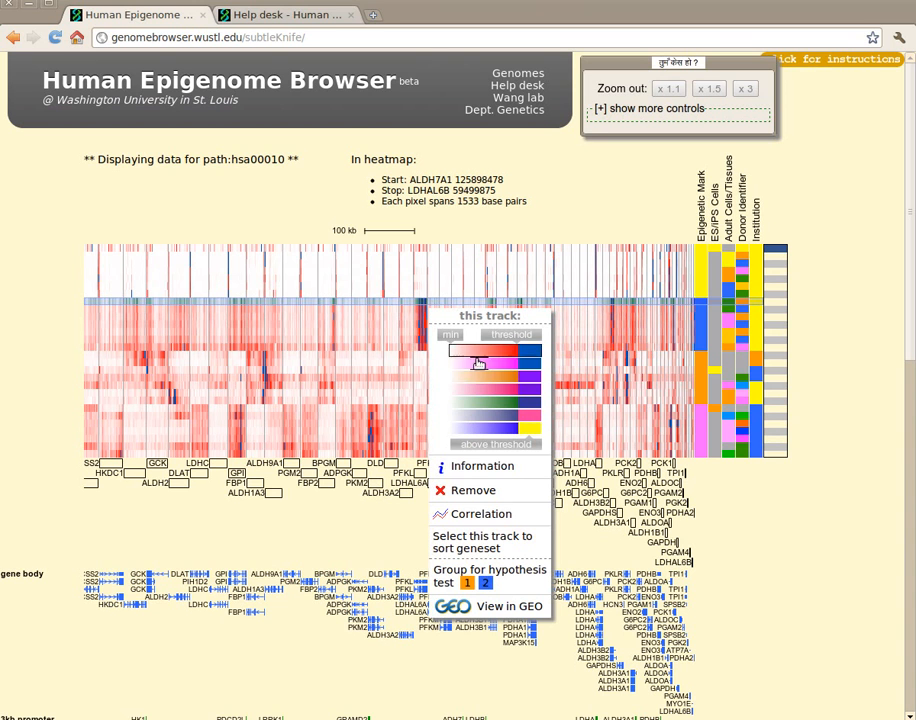
pyautogui.click(529, 553)
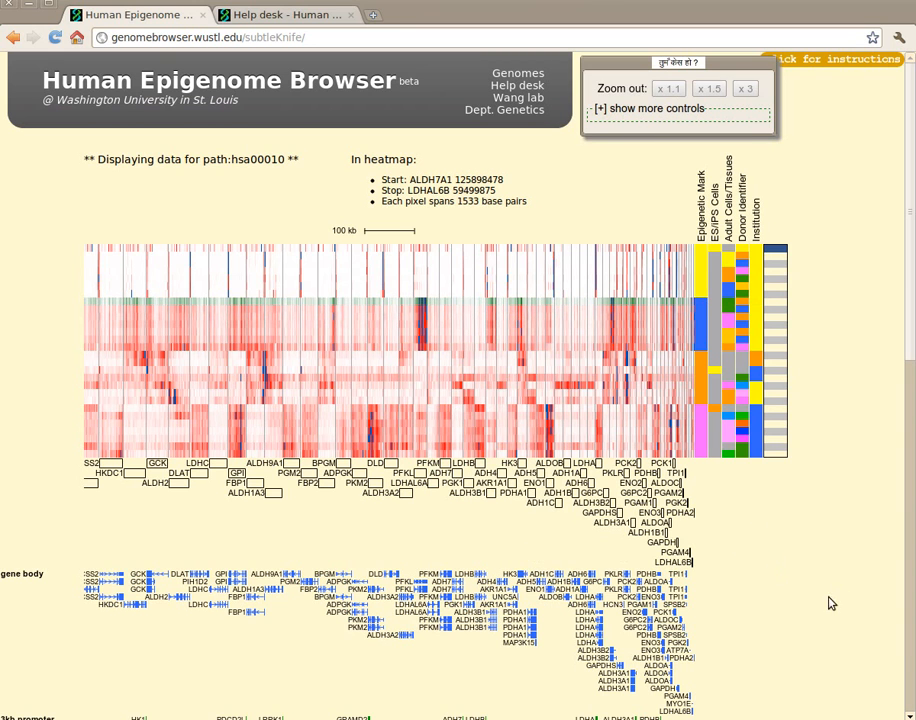
pyautogui.moveTo(731, 306)
pyautogui.moveTo(909, 334); pyautogui.dragTo(911, 648)
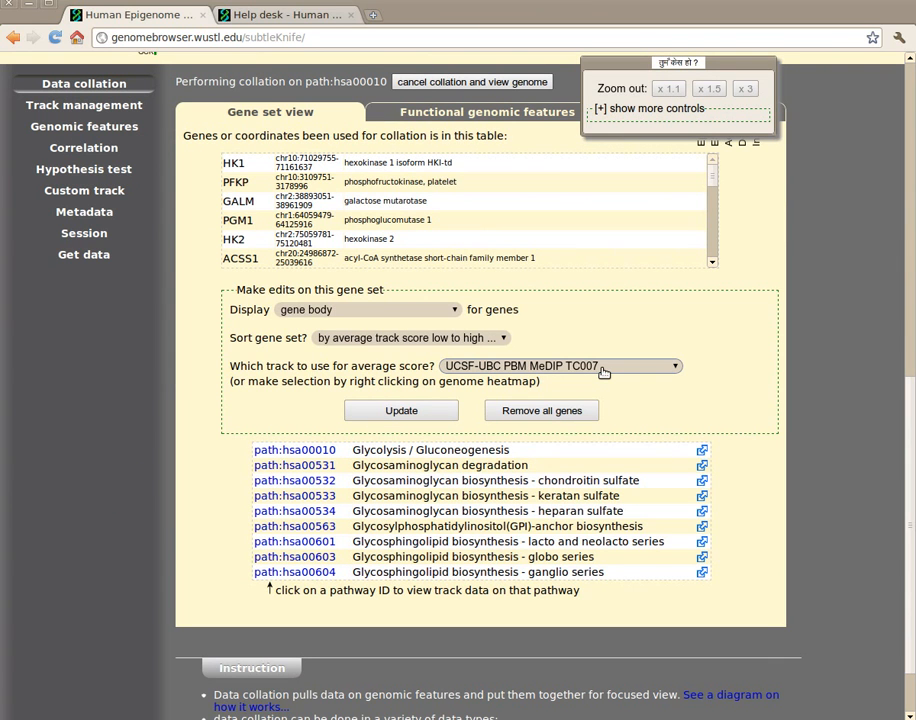
pyautogui.click(650, 366)
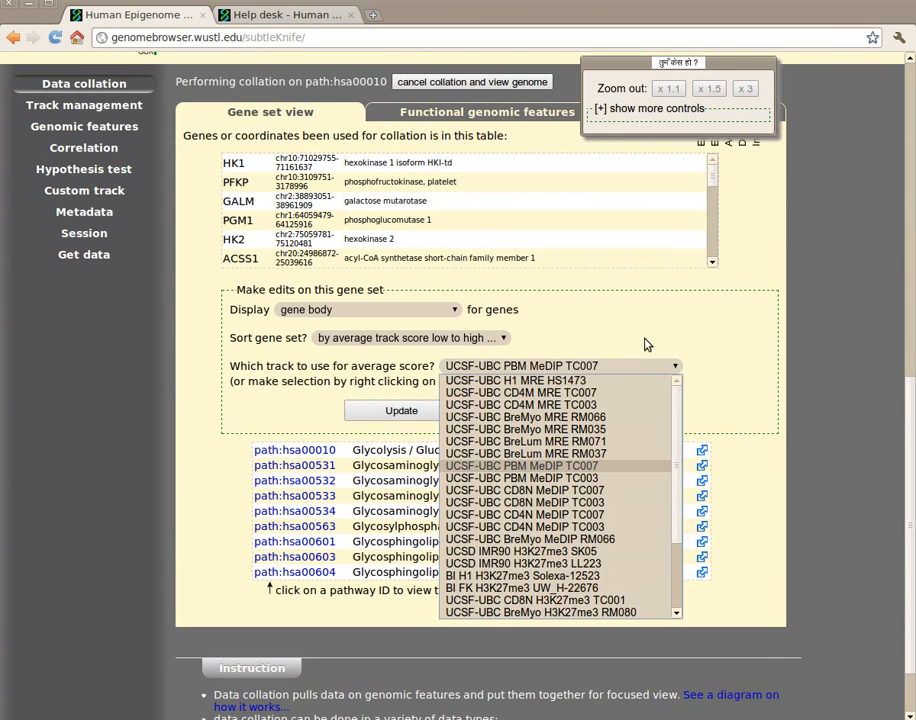
pyautogui.click(634, 367)
pyautogui.click(419, 422)
# Inspect the green track's scores along the sorted heatmap and return to the gene set editing options
pyautogui.scroll(-1, 758, 416)
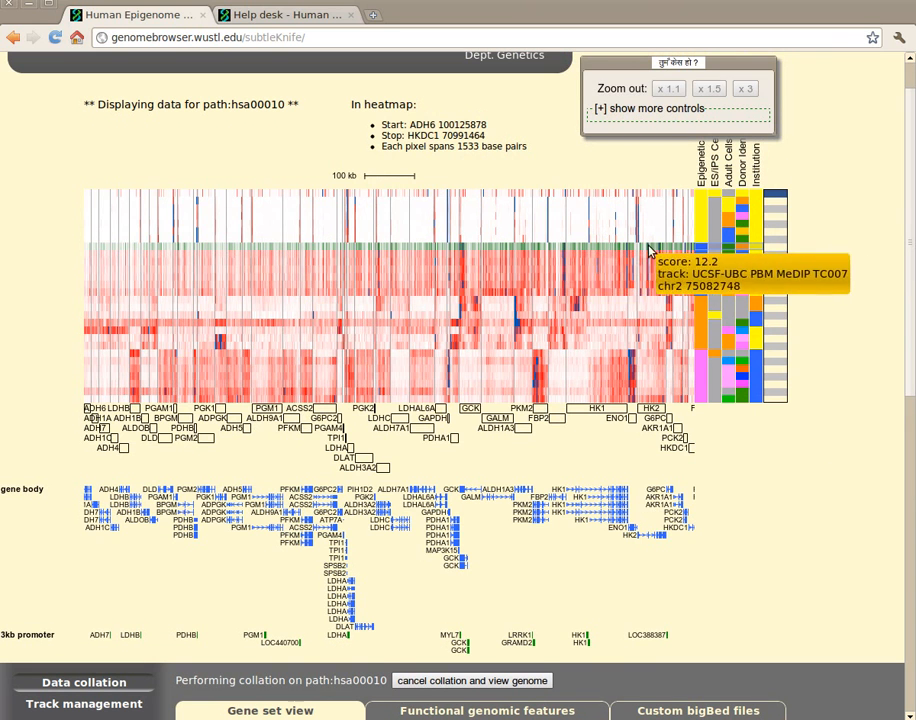
pyautogui.moveTo(650, 337); pyautogui.dragTo(318, 328)
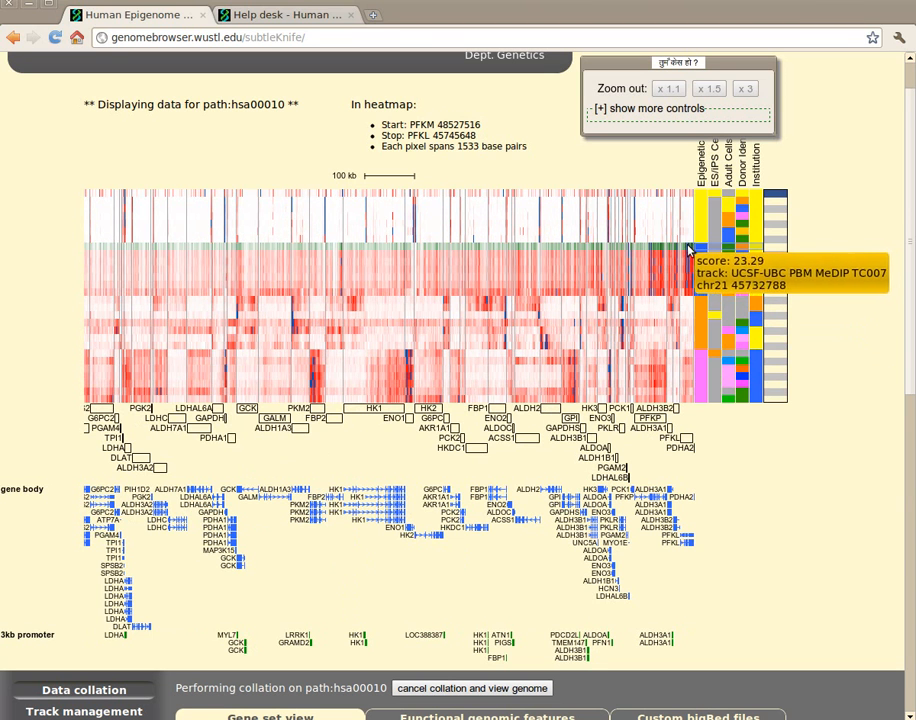
pyautogui.moveTo(279, 279); pyautogui.dragTo(504, 282)
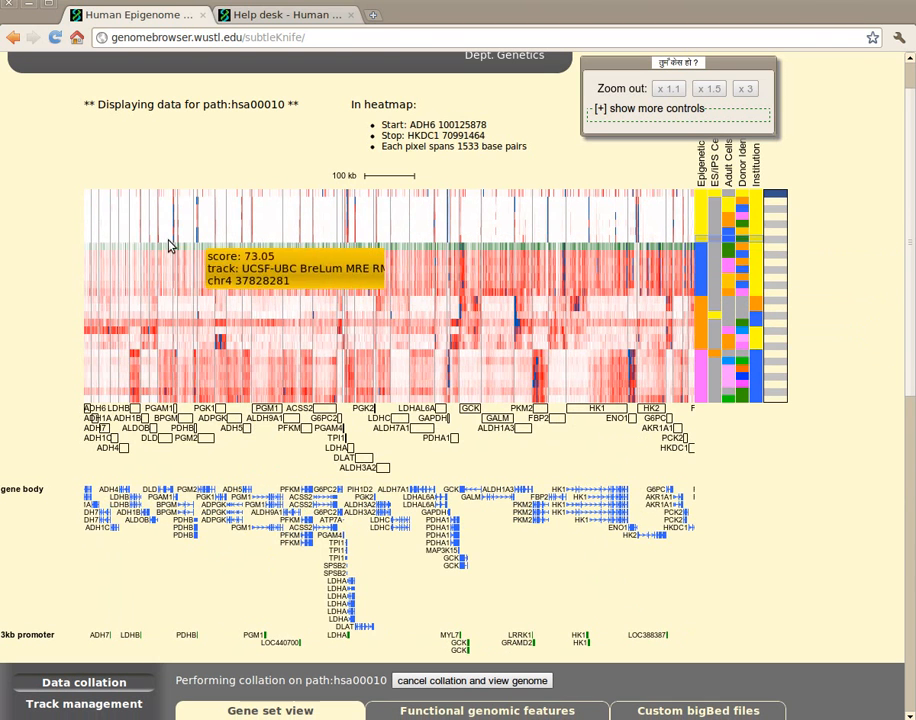
pyautogui.scroll(-3, 857, 440)
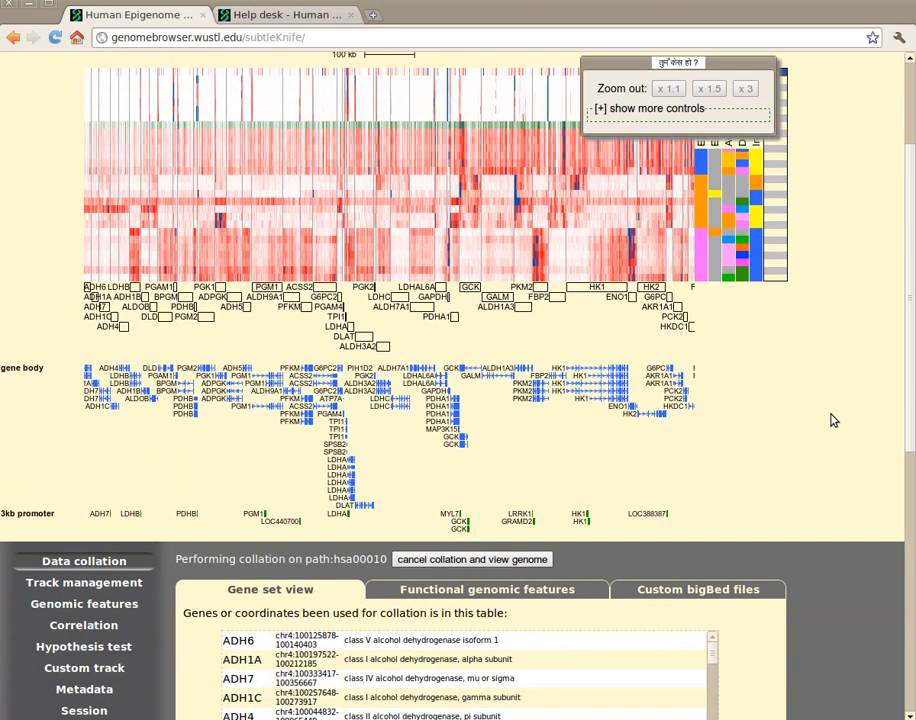
pyautogui.scroll(-10, 897, 387)
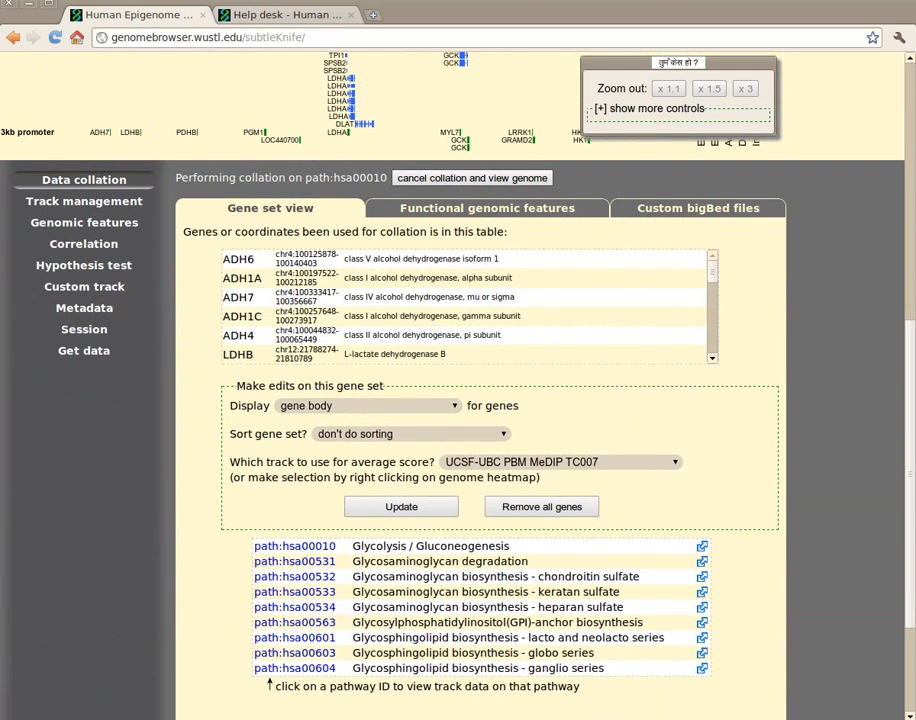
pyautogui.scroll(1, 458, 400)
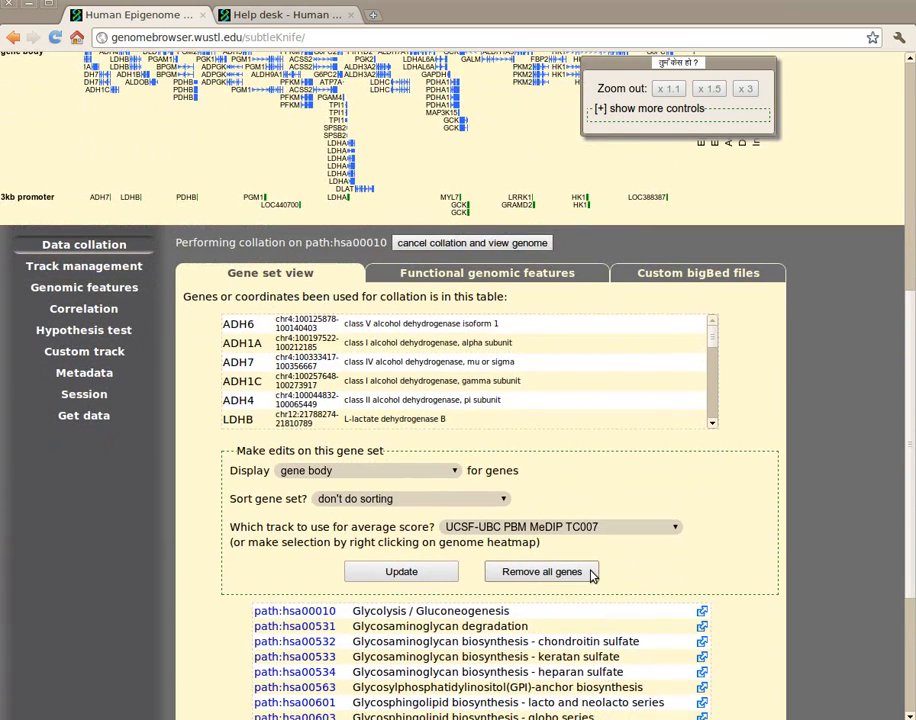
# Remove all genes from the glycolysis / gluconeogenesis pathway gene set
pyautogui.click(573, 577)
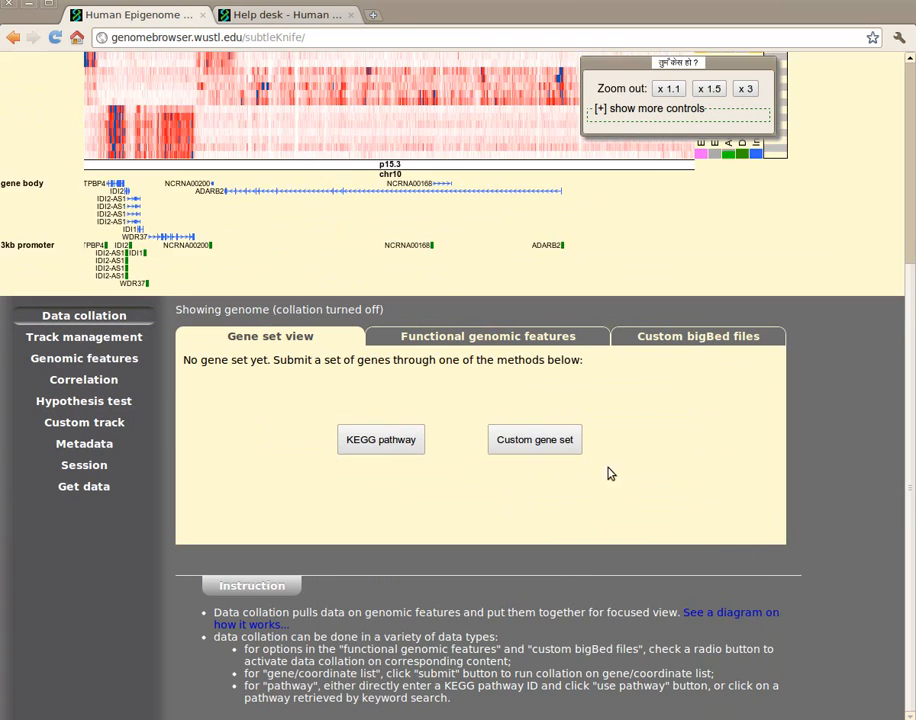
pyautogui.scroll(4, 366, 259)
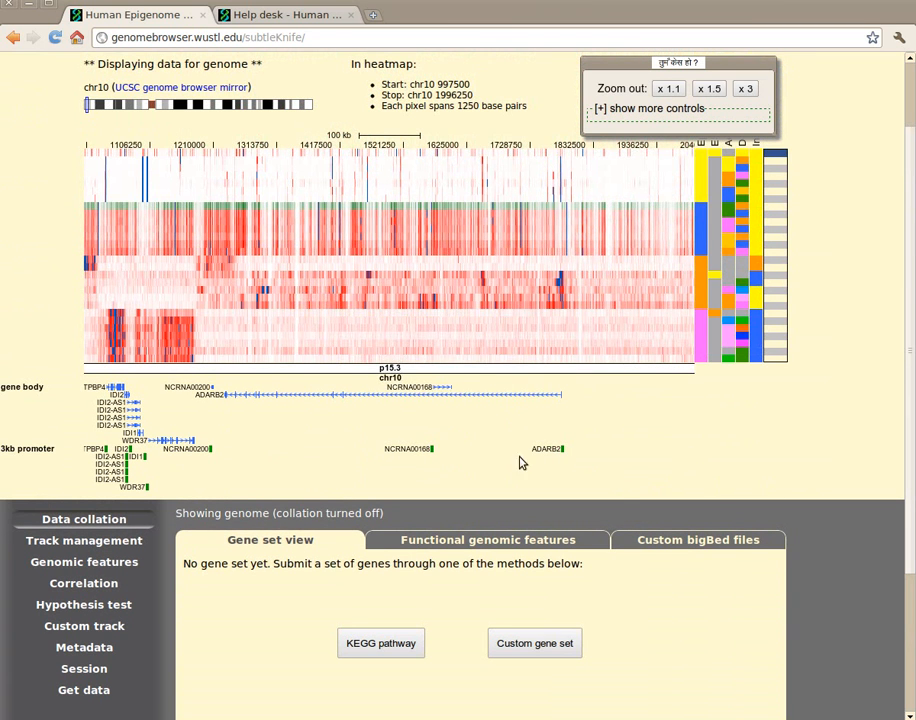
pyautogui.scroll(-4, 705, 586)
pyautogui.scroll(3, 690, 585)
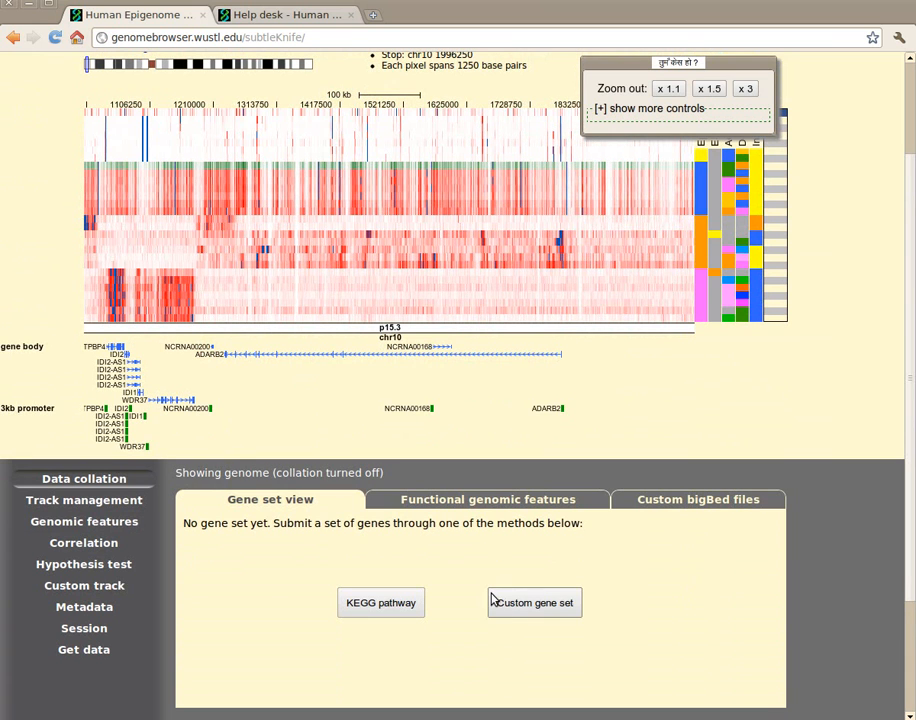
# Start a custom gene set submission and review its prefilled list of CYP genes
pyautogui.click(520, 604)
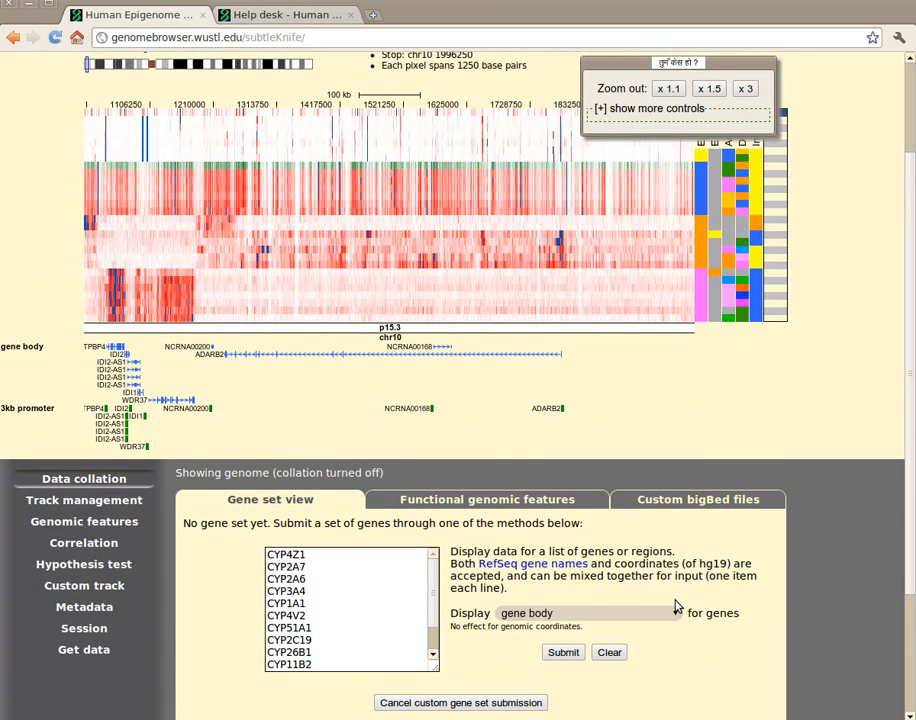
pyautogui.scroll(-3, 710, 603)
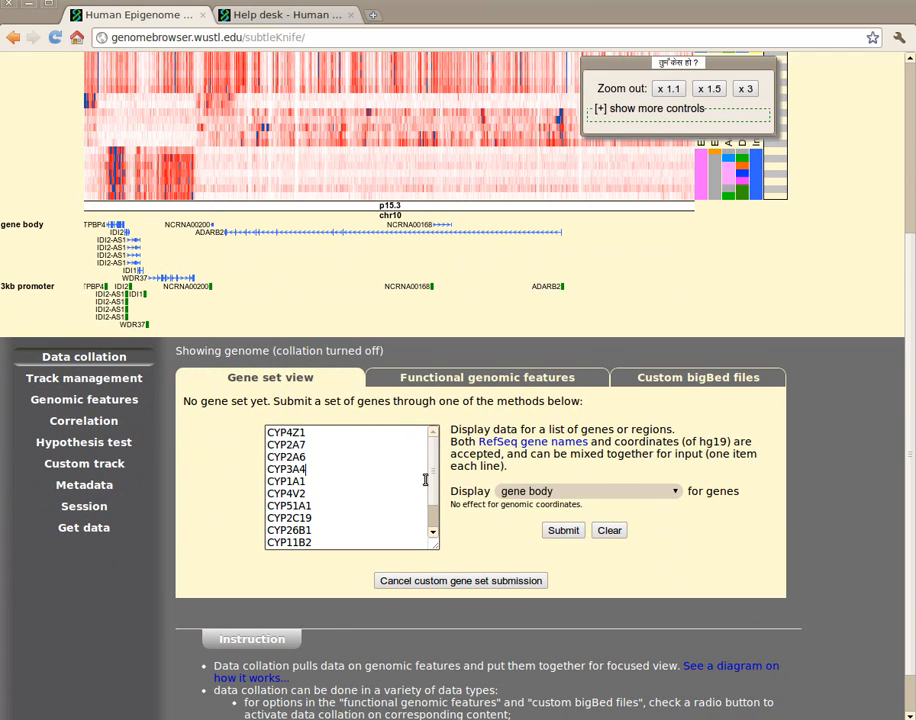
pyautogui.moveTo(432, 480); pyautogui.dragTo(434, 505)
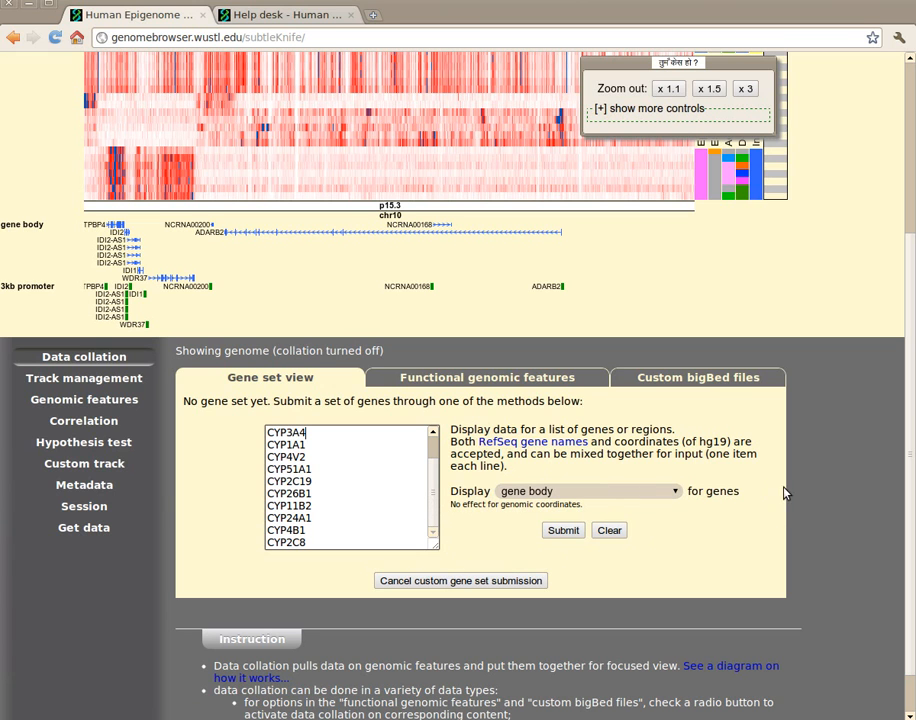
# Switch the custom gene list's display to 3 kb promoter, and change it to custom region surrounding gene
pyautogui.click(600, 491)
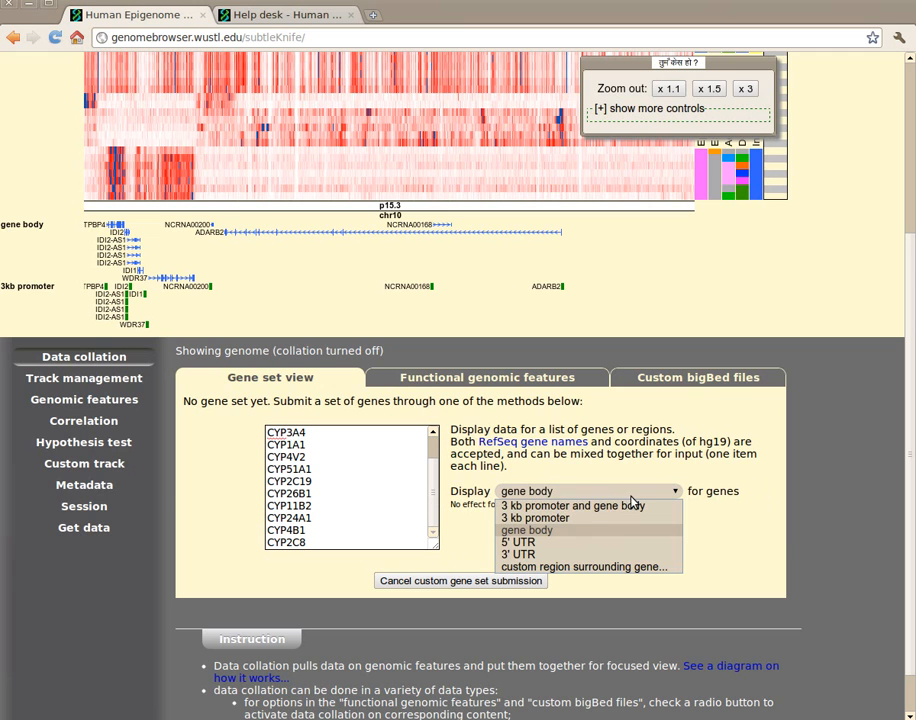
pyautogui.click(518, 518)
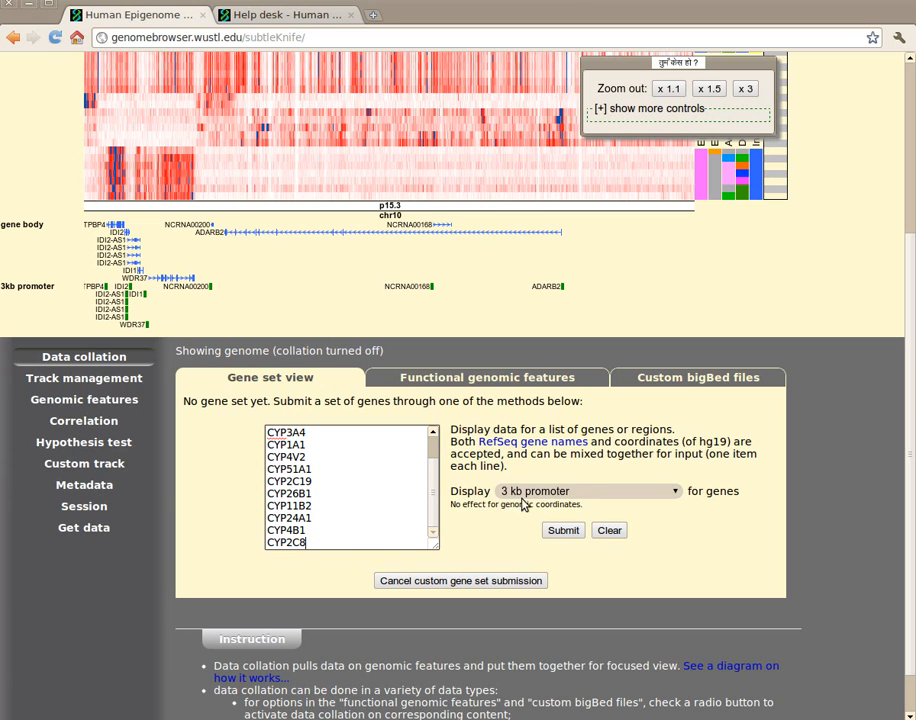
pyautogui.click(648, 493)
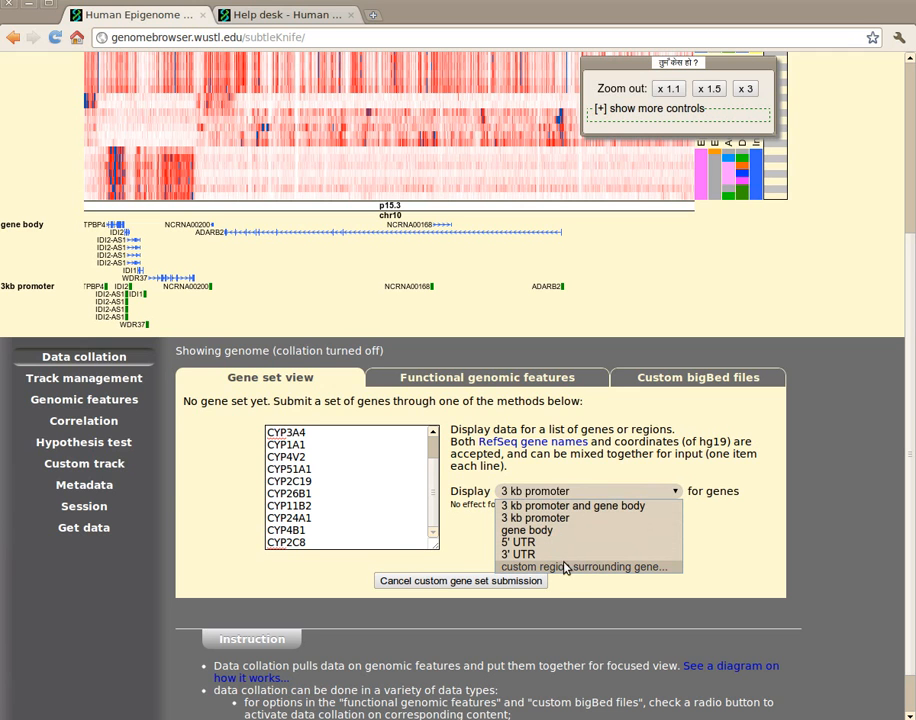
pyautogui.click(600, 568)
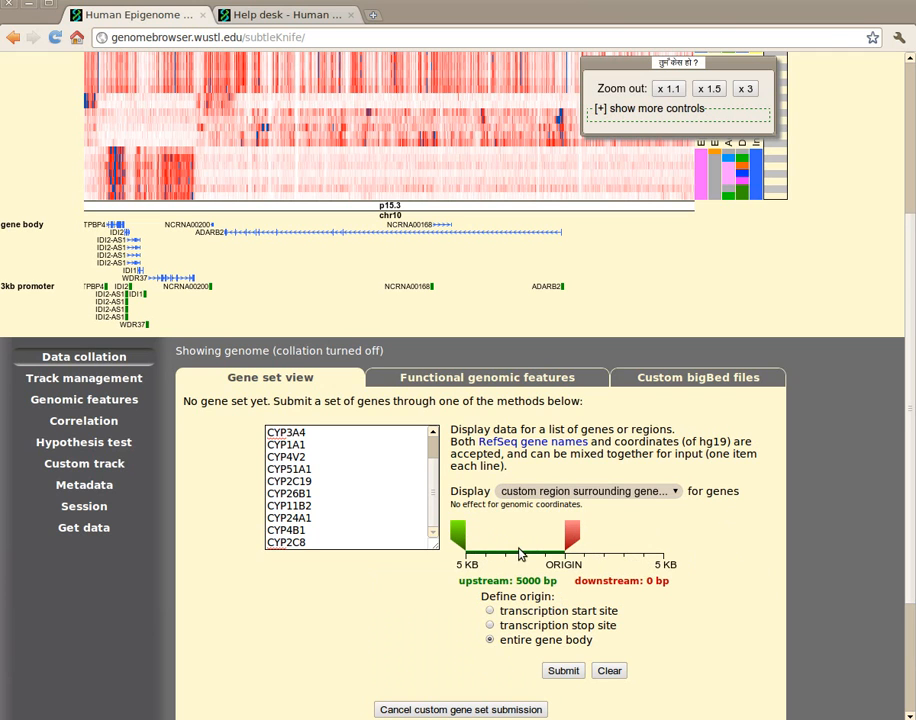
pyautogui.click(618, 492)
pyautogui.click(737, 534)
# Check the list of CYP genes and submit it as a custom gene set for collation
pyautogui.scroll(-2, 776, 590)
pyautogui.scroll(1, 340, 400)
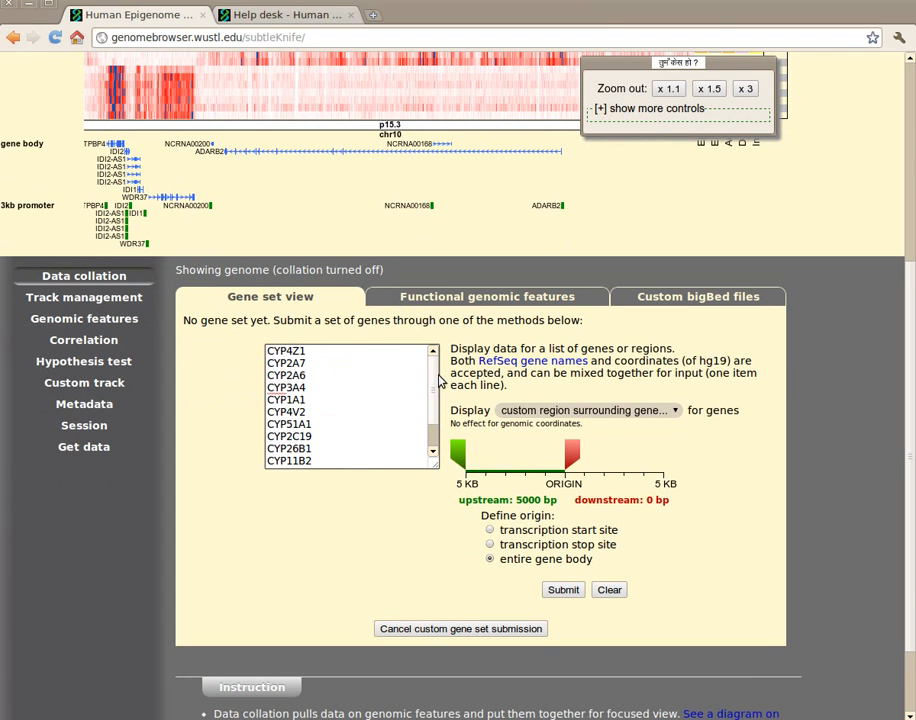
pyautogui.scroll(-1, 432, 398)
pyautogui.scroll(1, 430, 388)
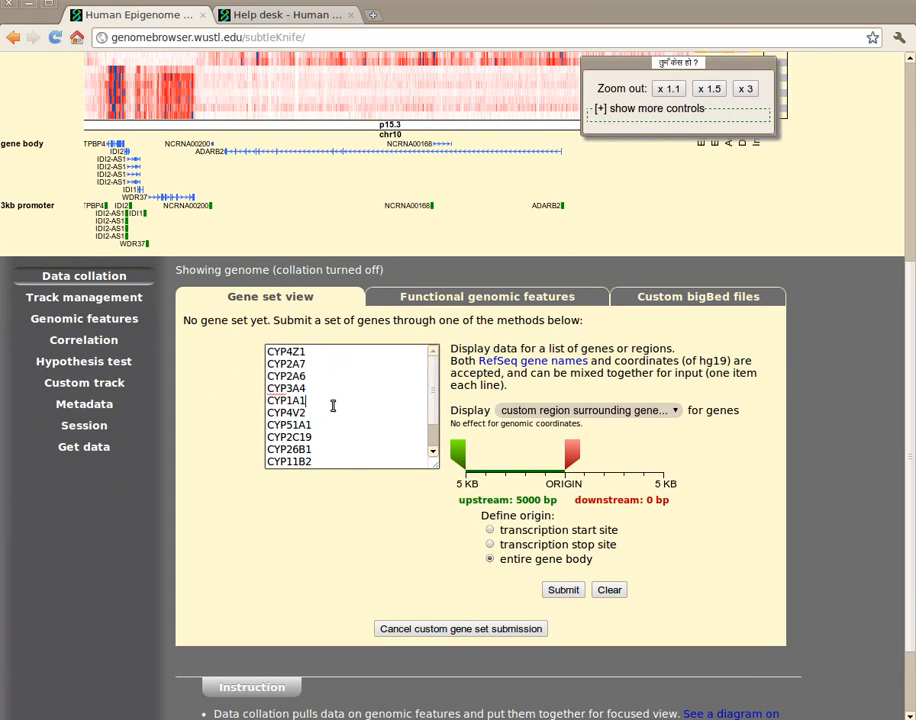
pyautogui.click(565, 592)
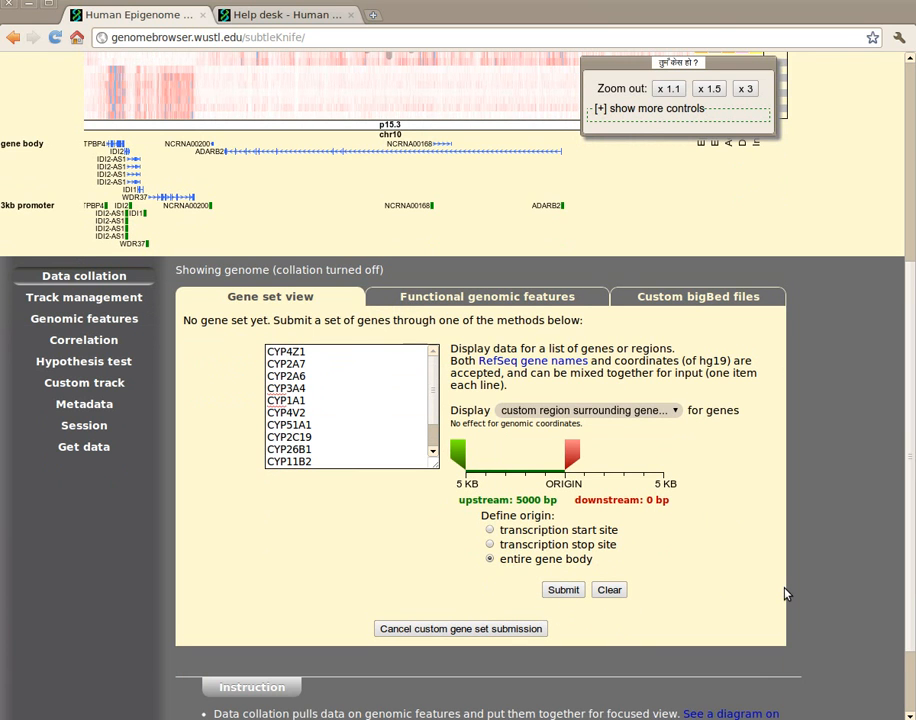
pyautogui.press('Return')
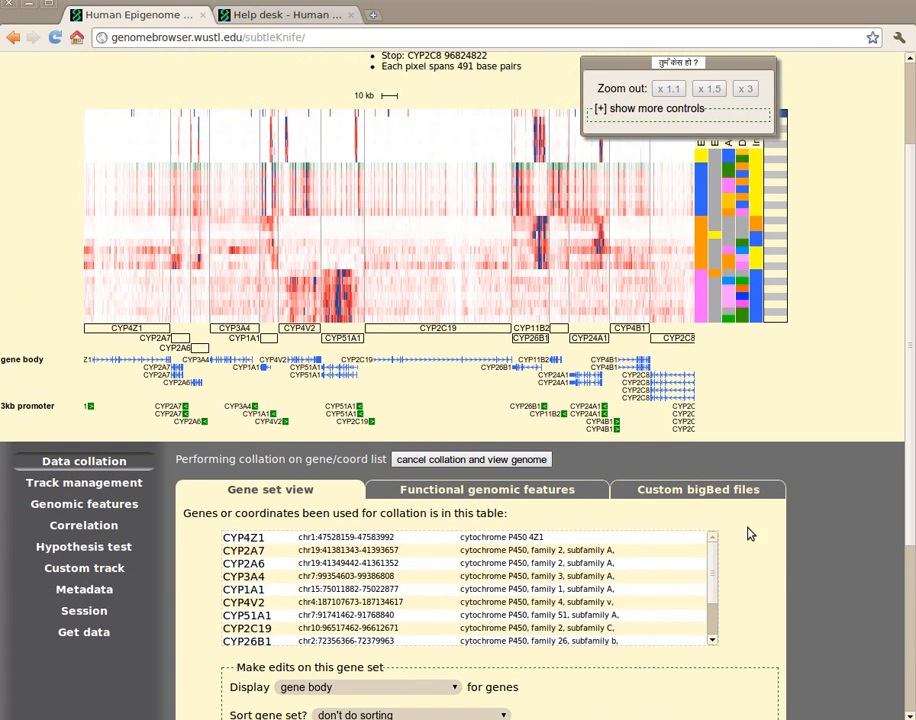
# Switch the CYP gene set's sorting to genomic location, and set it back to no sorting
pyautogui.scroll(-3, 699, 474)
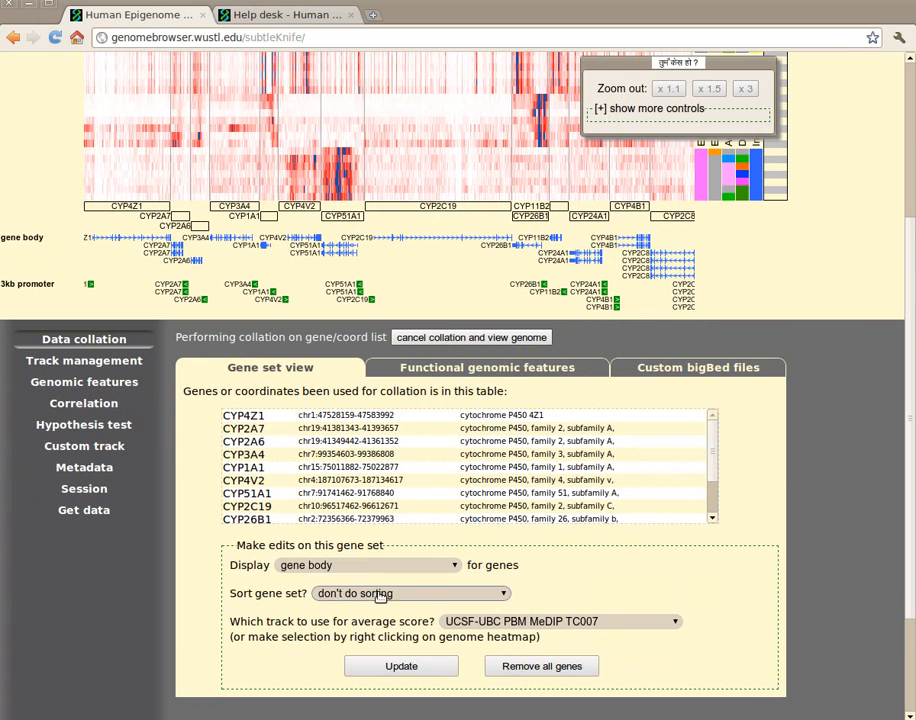
pyautogui.click(432, 593)
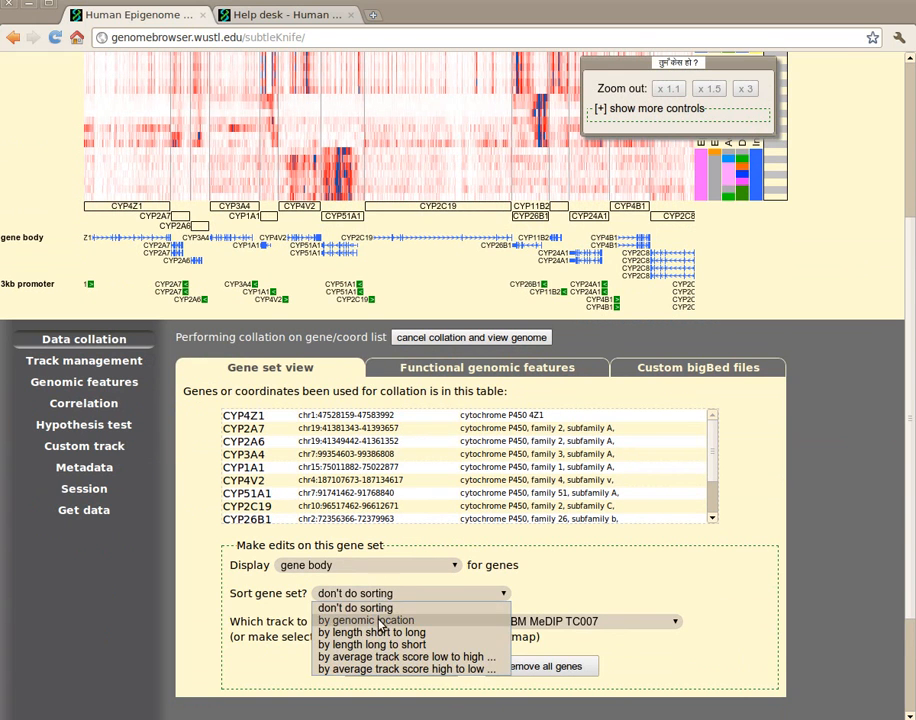
pyautogui.click(380, 621)
pyautogui.click(403, 593)
pyautogui.click(383, 608)
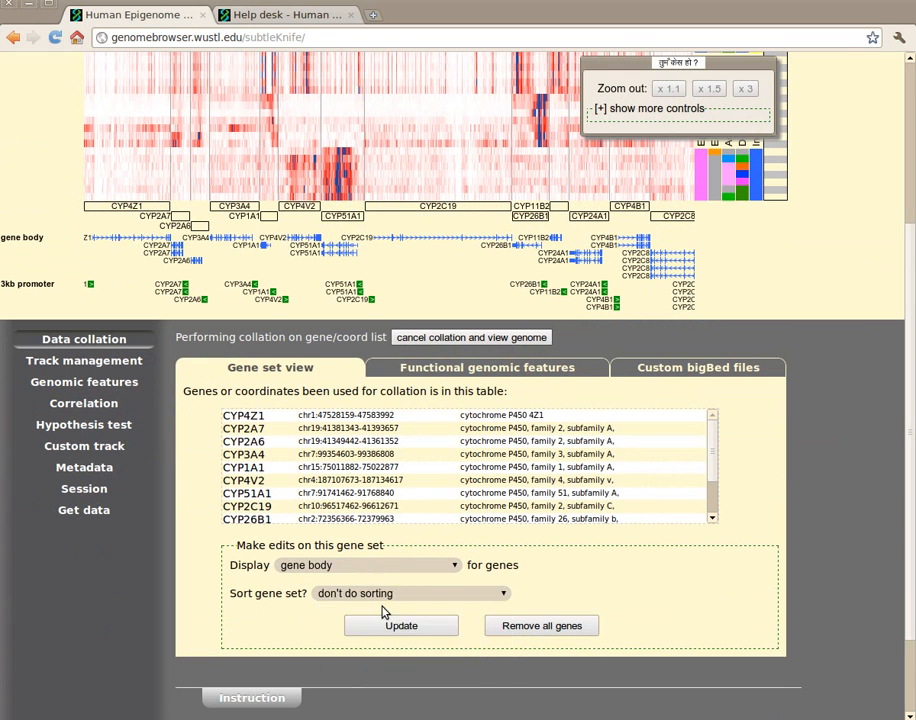
# Set the CYP gene set's edit options to display the 3 kb promoter and sort by length short to long
pyautogui.click(345, 565)
pyautogui.click(325, 593)
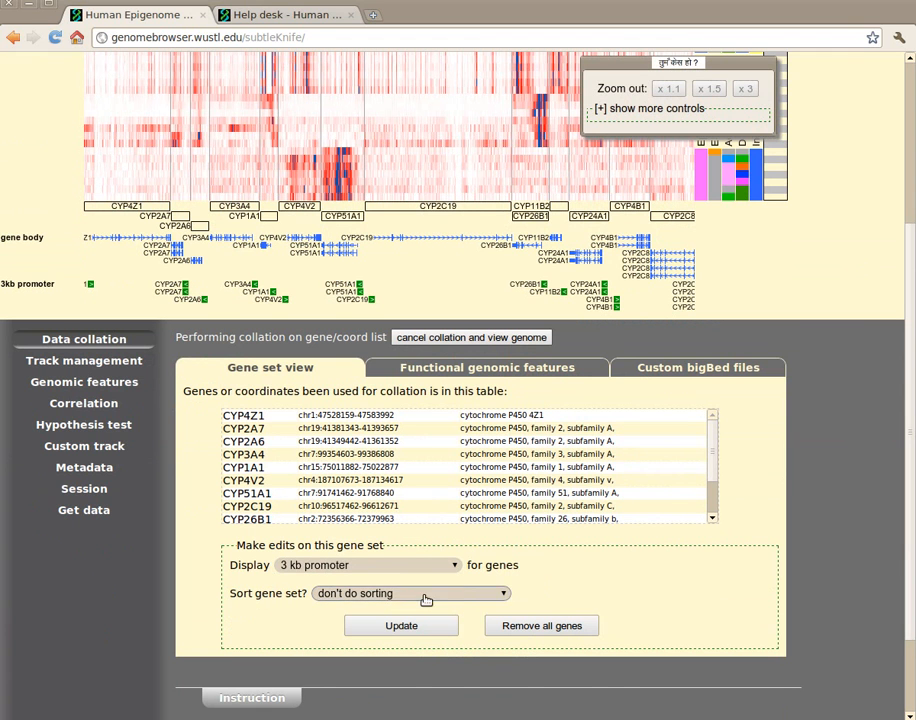
pyautogui.scroll(-1, 510, 595)
pyautogui.click(503, 552)
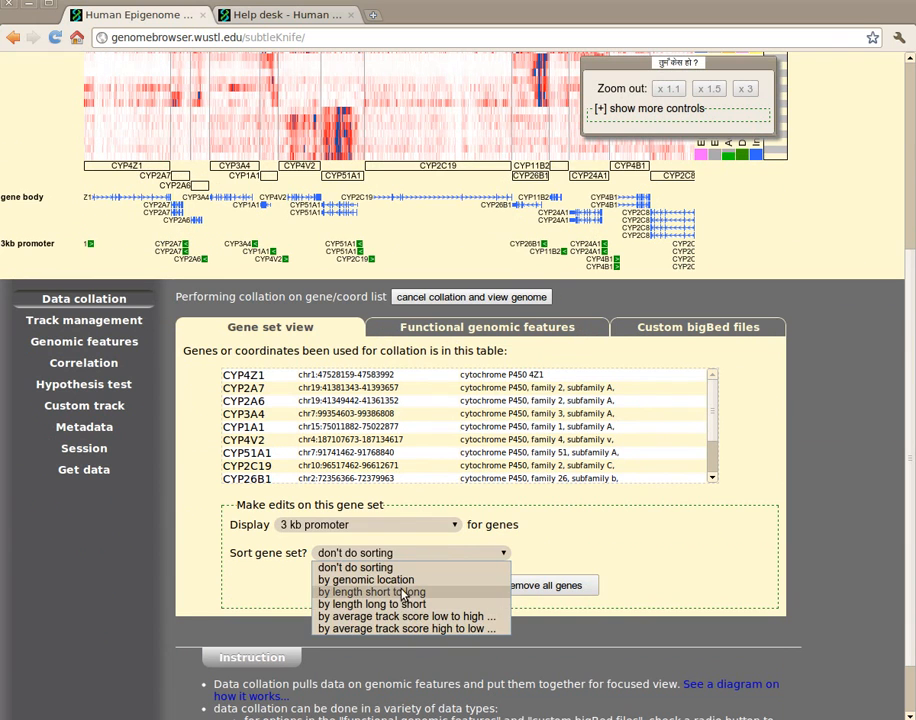
pyautogui.click(402, 592)
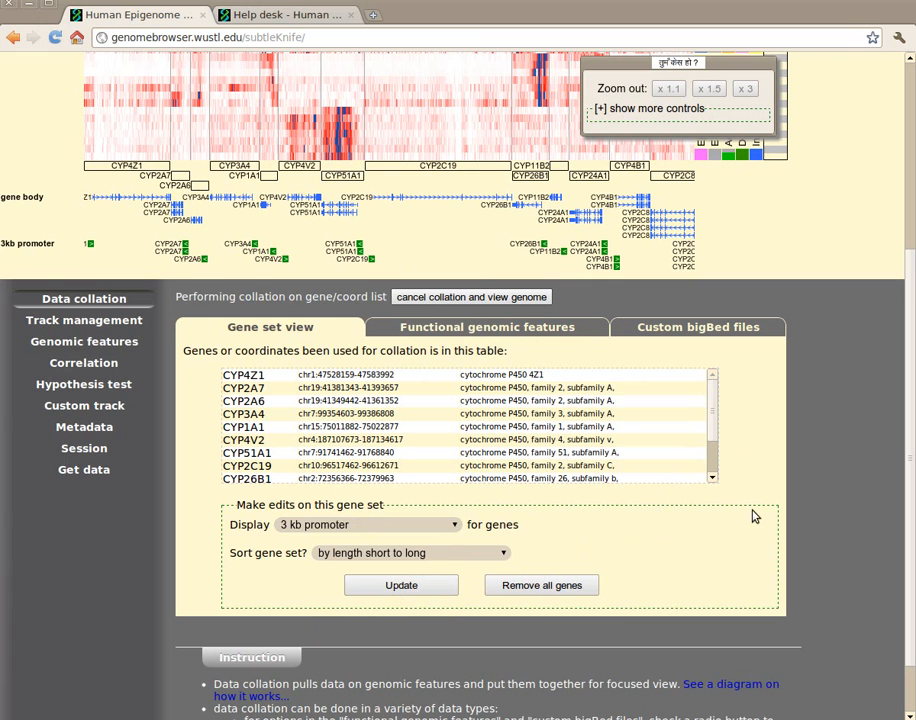
pyautogui.scroll(5, 712, 523)
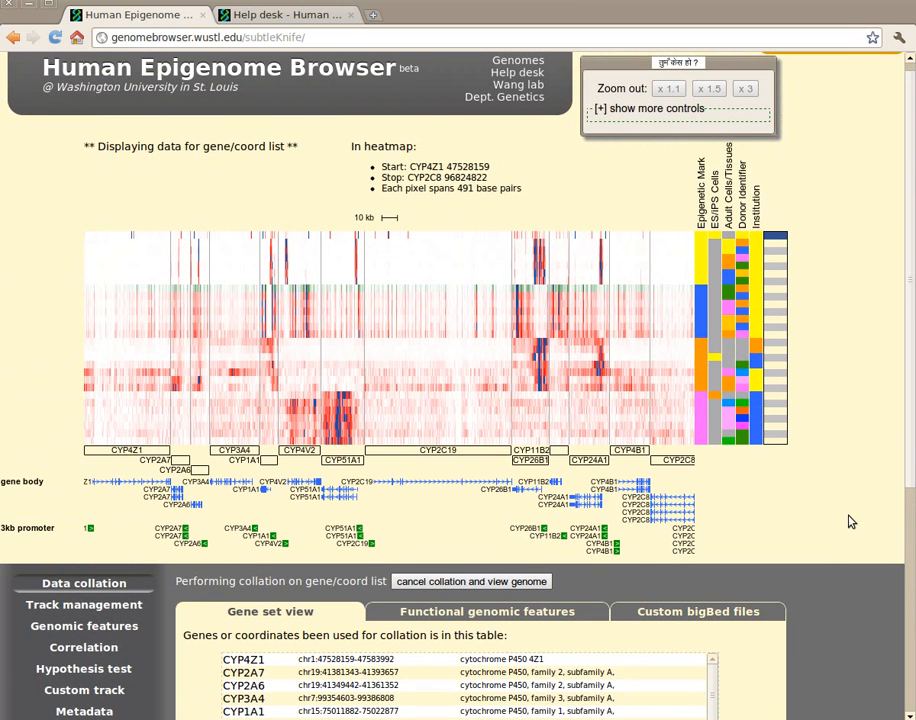
pyautogui.scroll(-2, 808, 517)
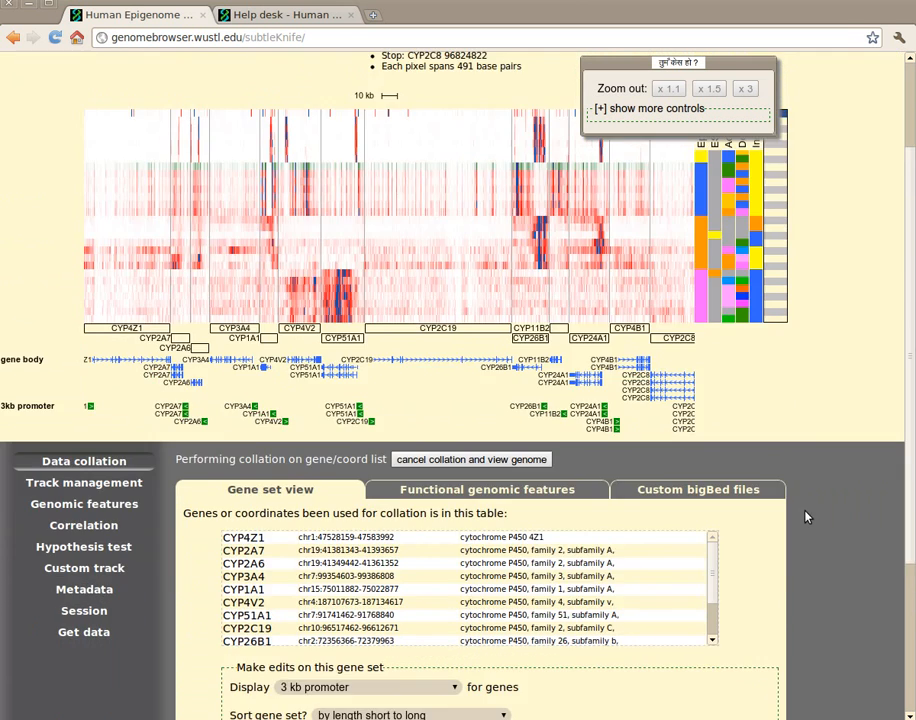
pyautogui.scroll(2, 808, 517)
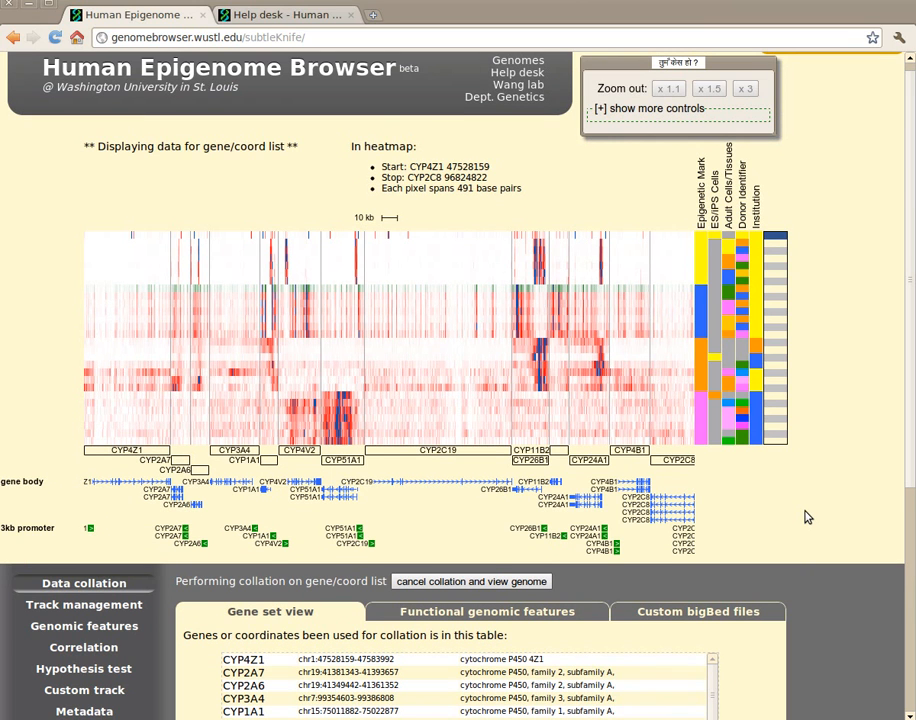
pyautogui.scroll(1, 808, 517)
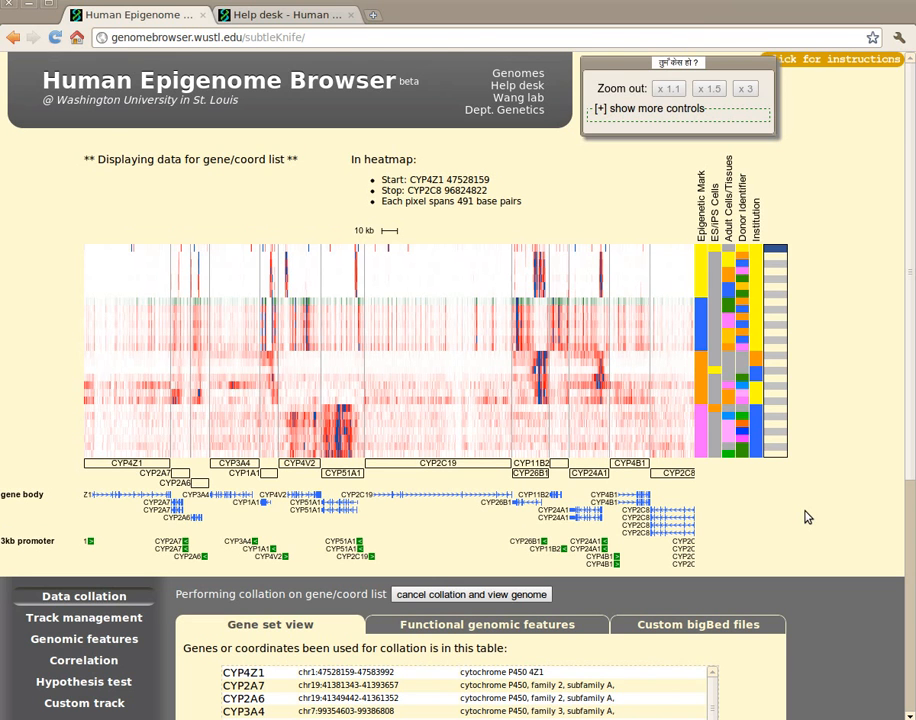
# Switch to the Terminal window and highlight the recordmydesktop command name
pyautogui.hotkey('alt', 'Tab')
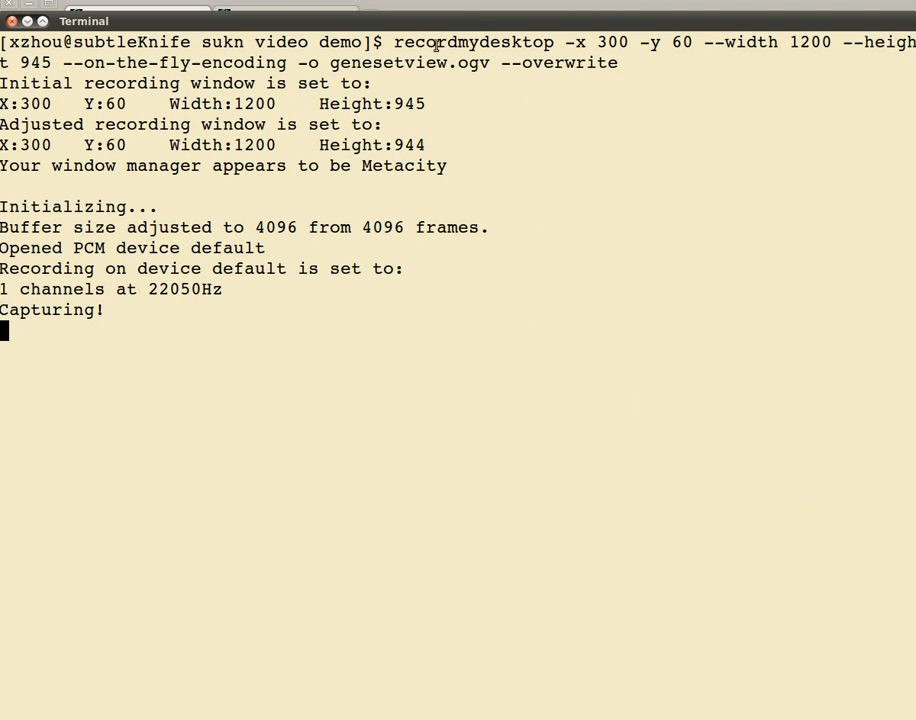
pyautogui.moveTo(396, 44); pyautogui.dragTo(549, 47)
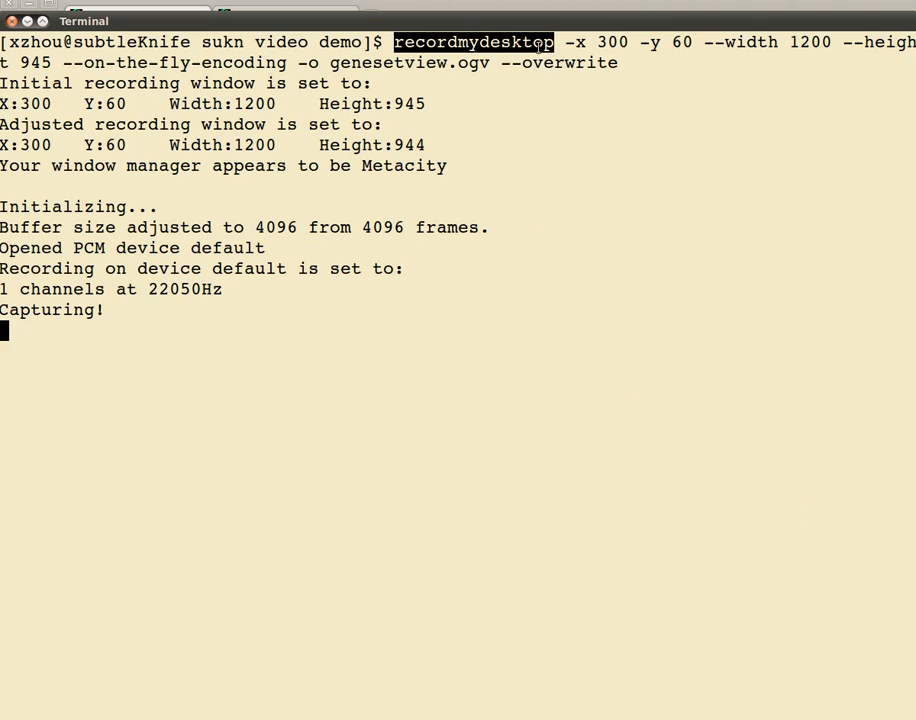